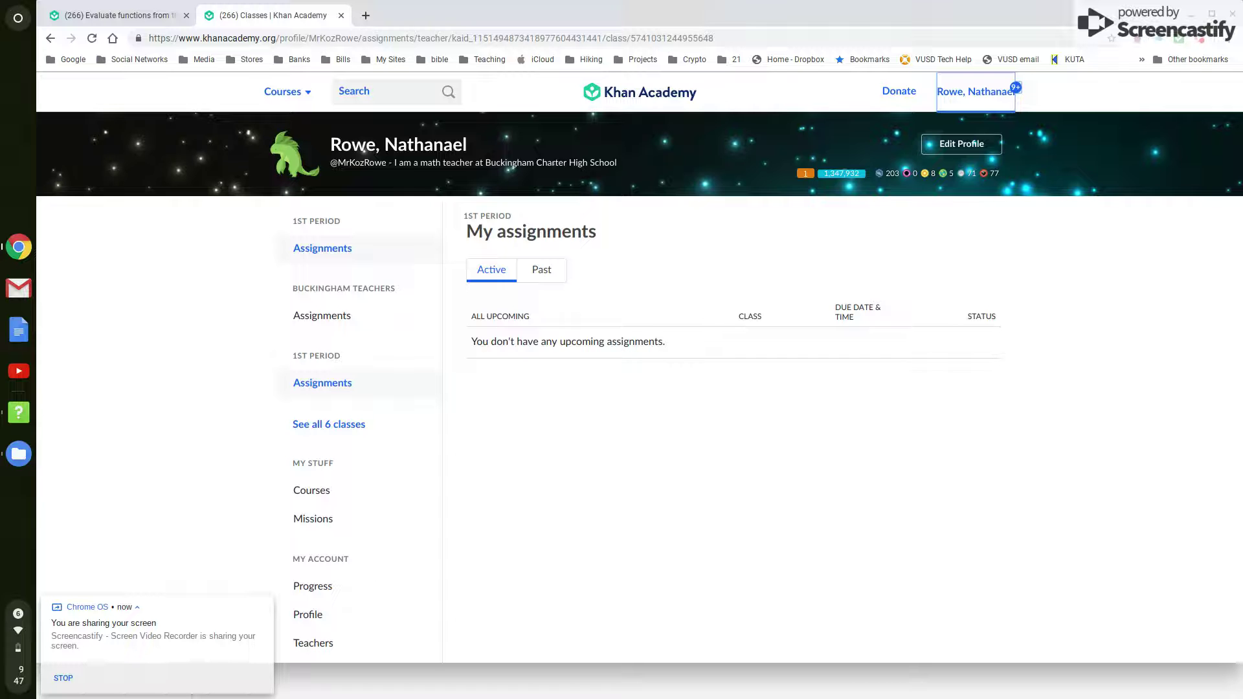
# Step: Go to the Algebra 1 course page from the Courses catalogue
pyautogui.click(300, 99)
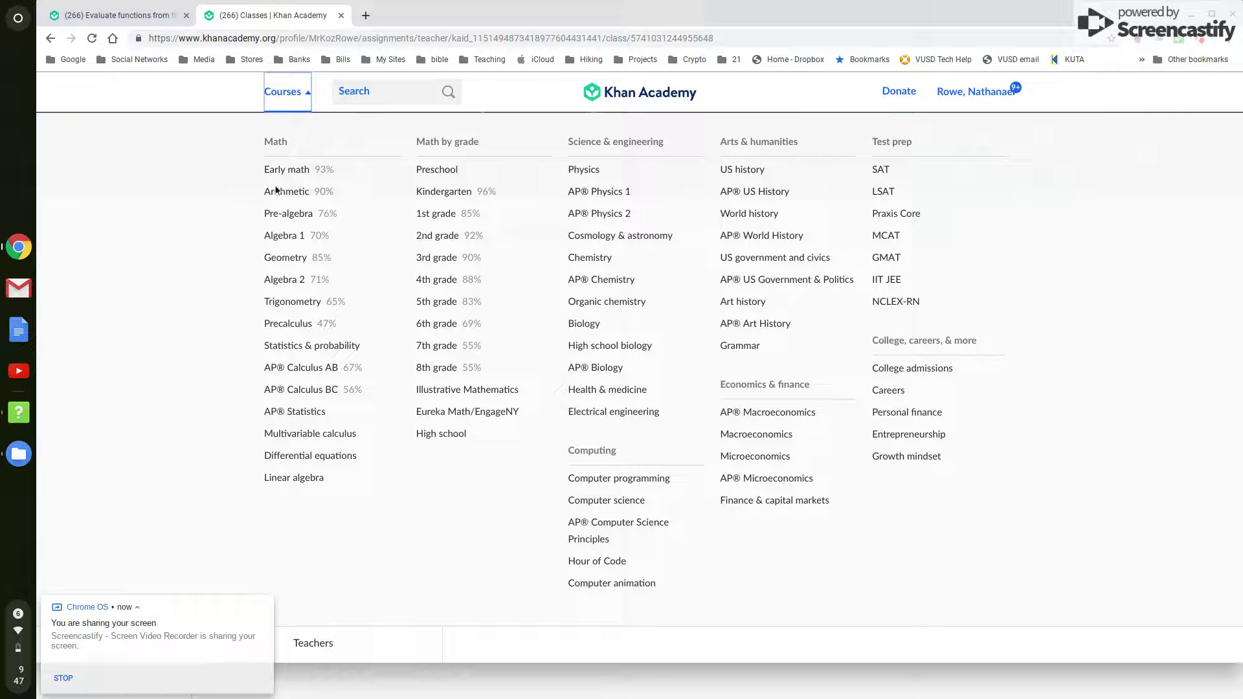
pyautogui.click(282, 237)
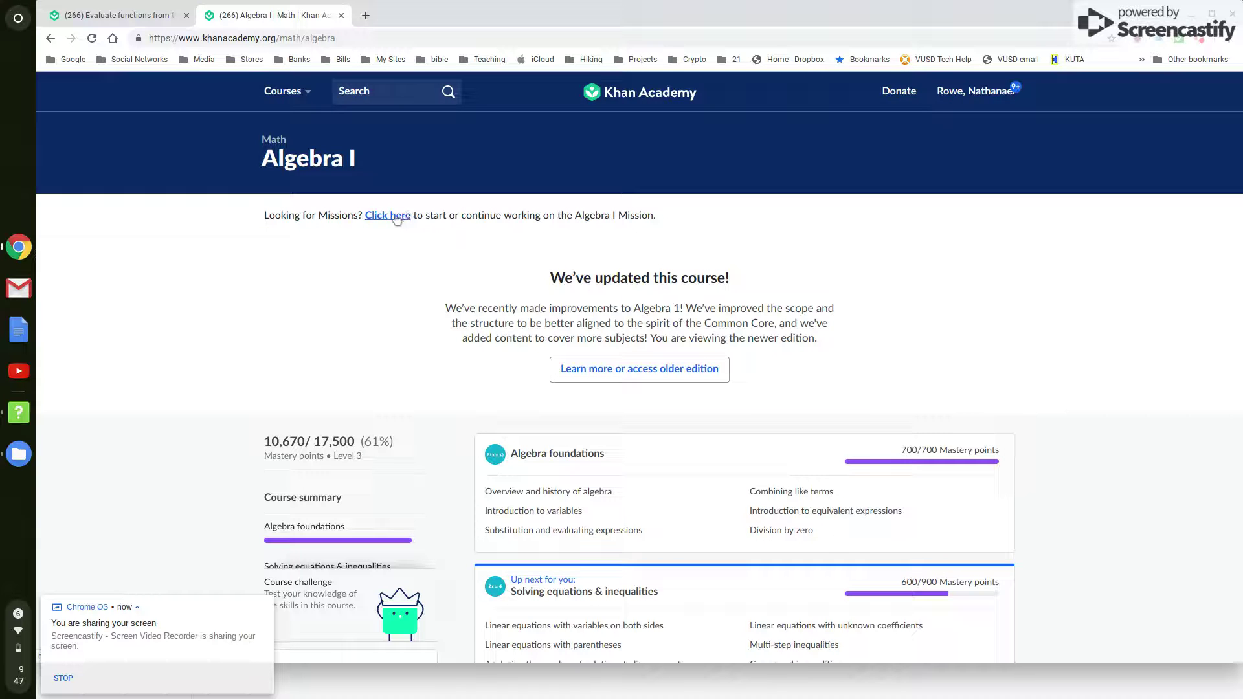
# Step: Open the Algebra I mission and launch its 2-problem mastery challenge
pyautogui.click(396, 218)
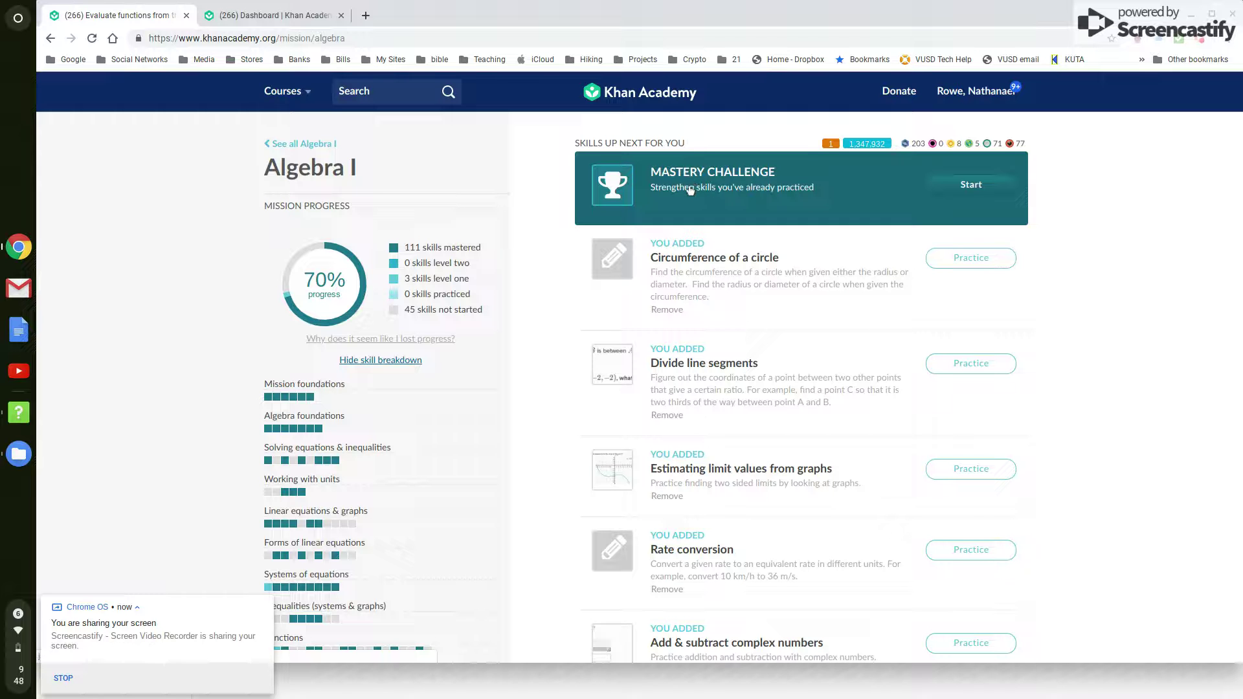
pyautogui.click(763, 190)
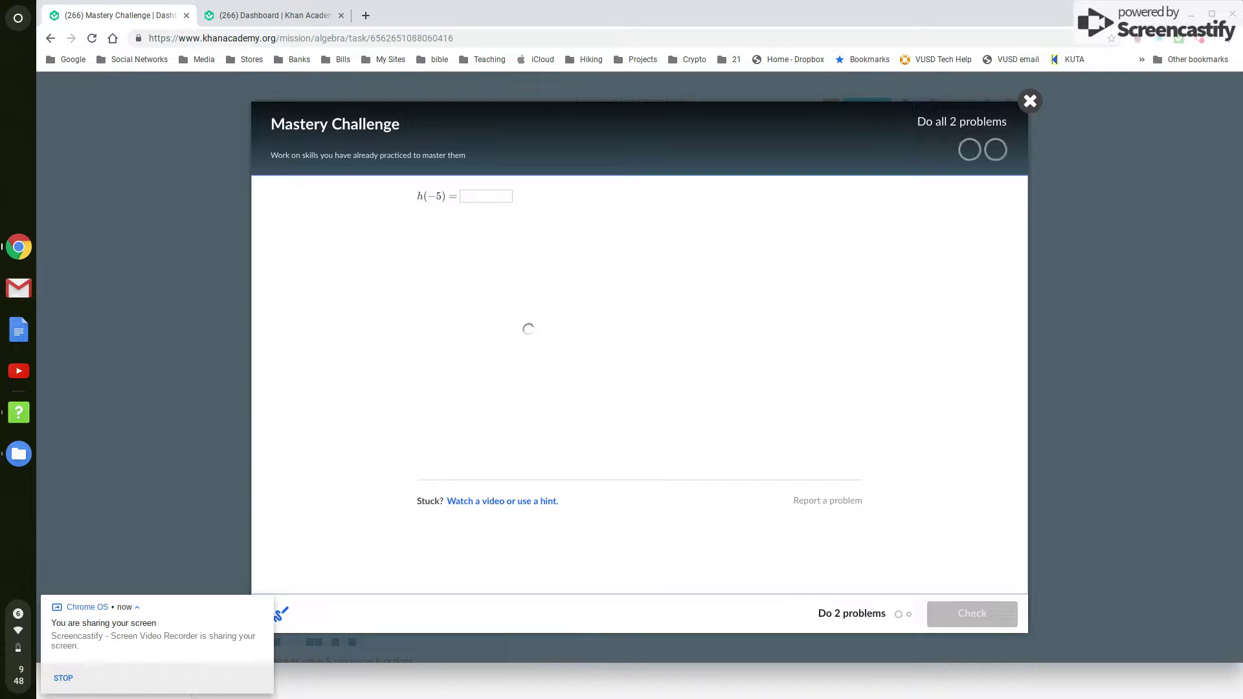
# Step: Answer h(−5) = −2 from the graph, check it, and continue to problem 2
pyautogui.click(480, 199)
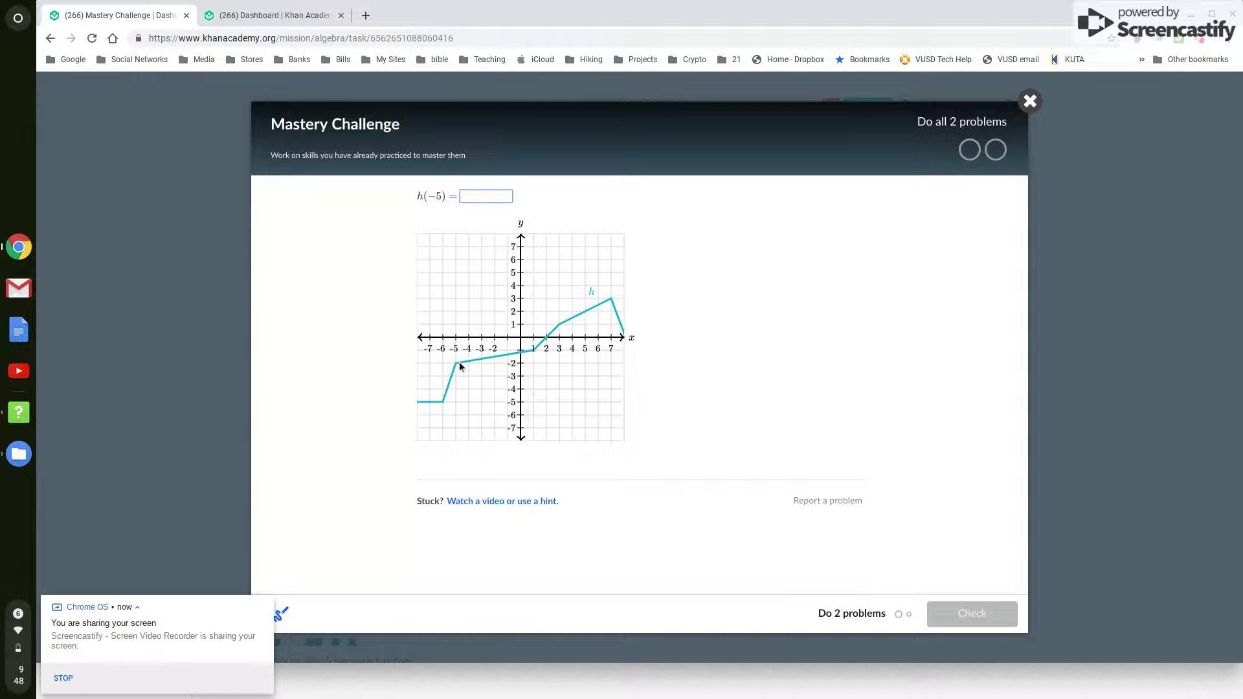
pyautogui.write('-2')
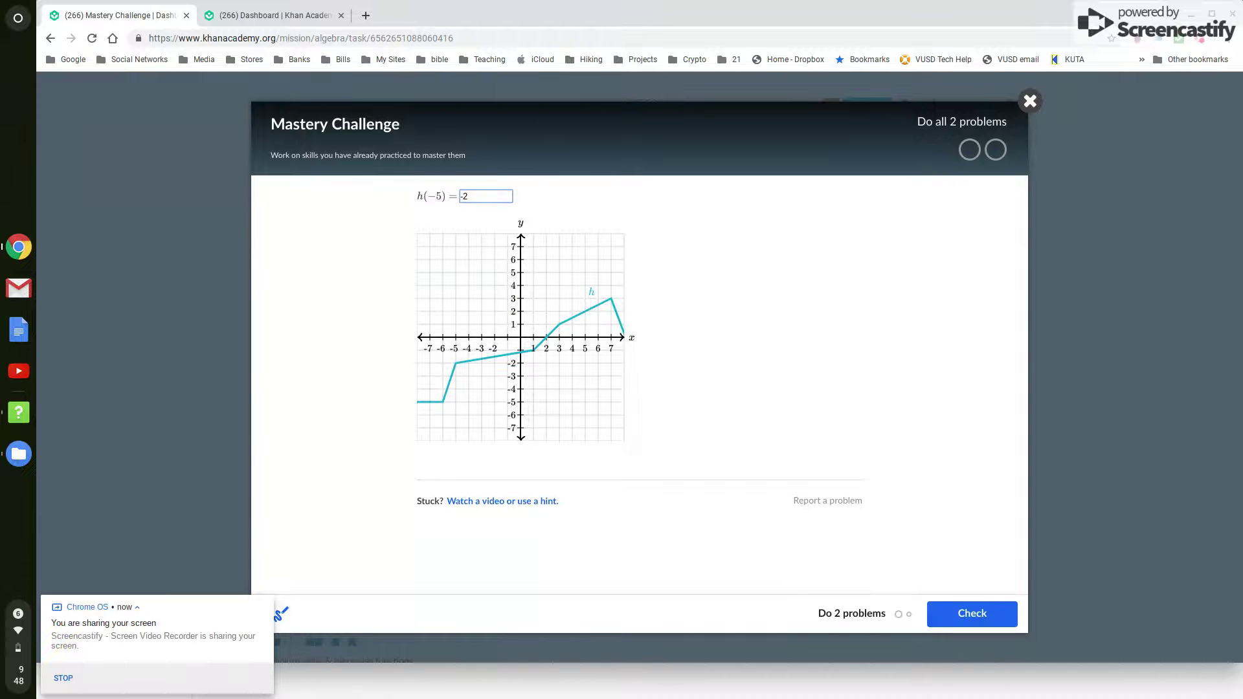
pyautogui.click(957, 612)
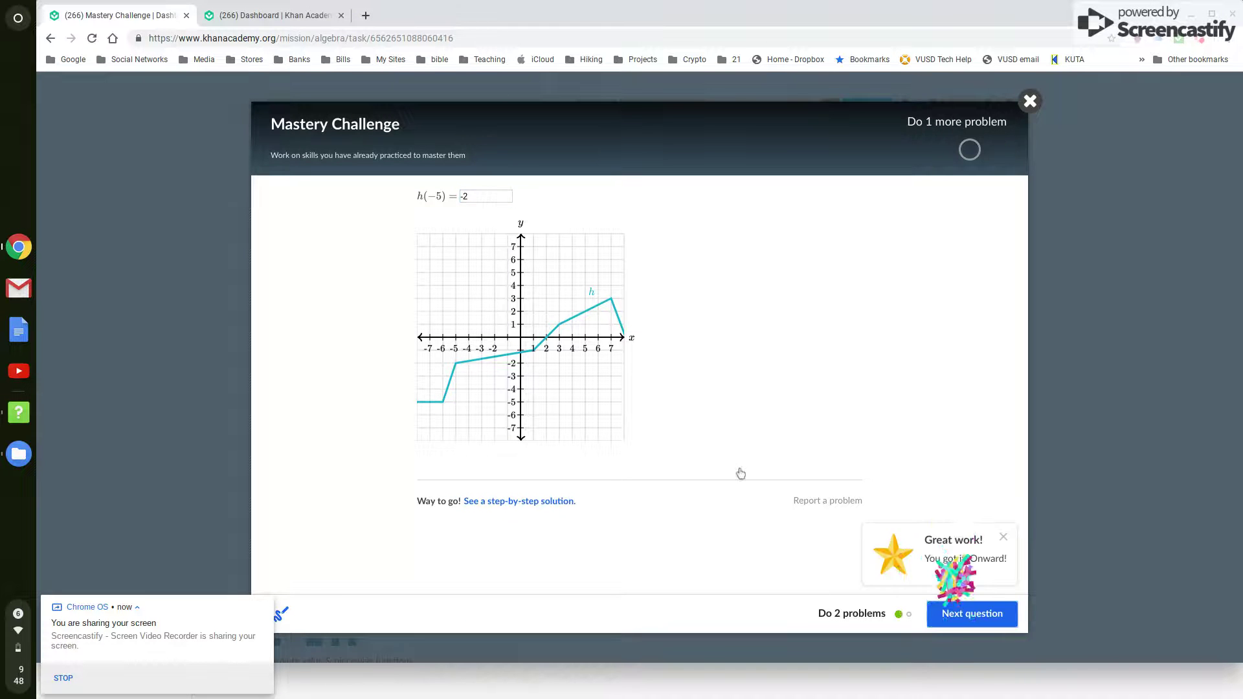
pyautogui.click(950, 620)
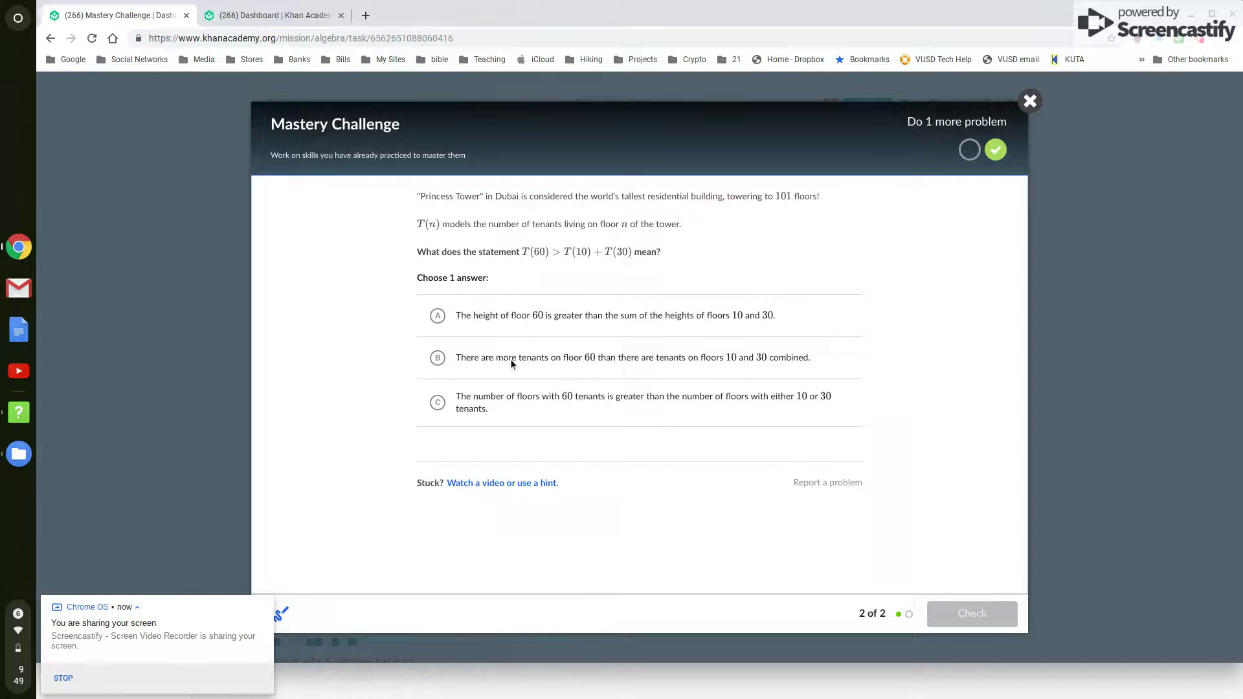
# Step: Choose answer B (more tenants on floor 60), check it, and view the results summary
pyautogui.click(493, 360)
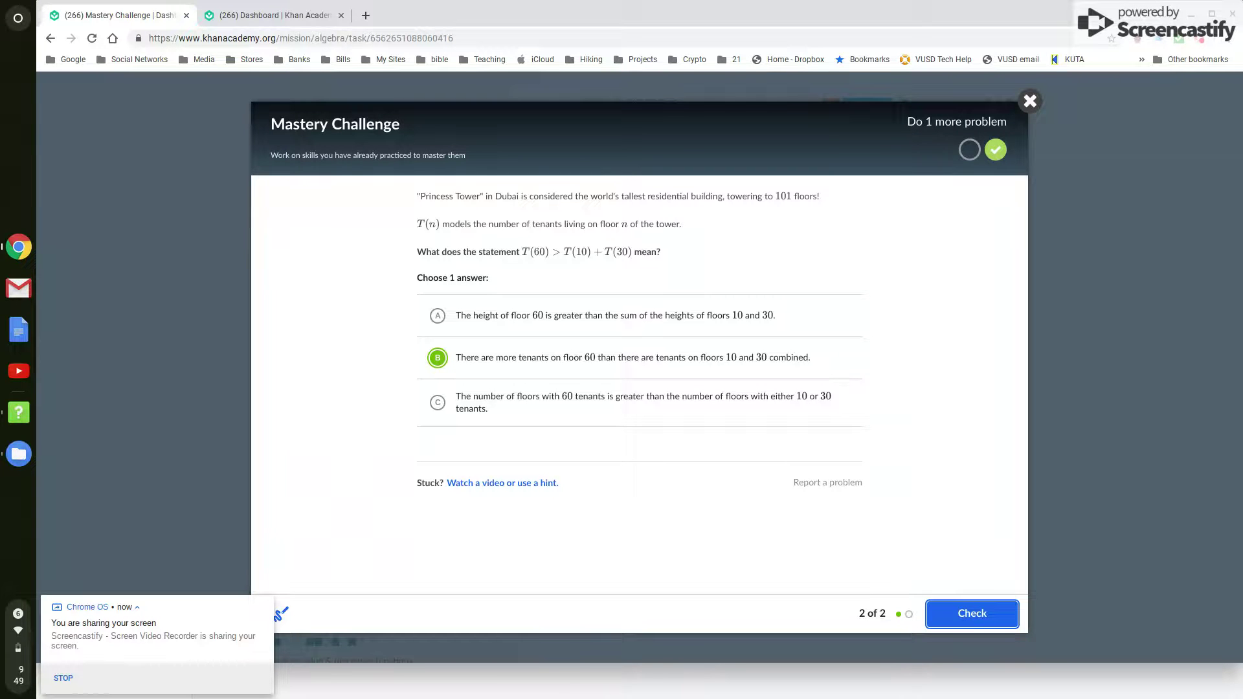
pyautogui.click(972, 613)
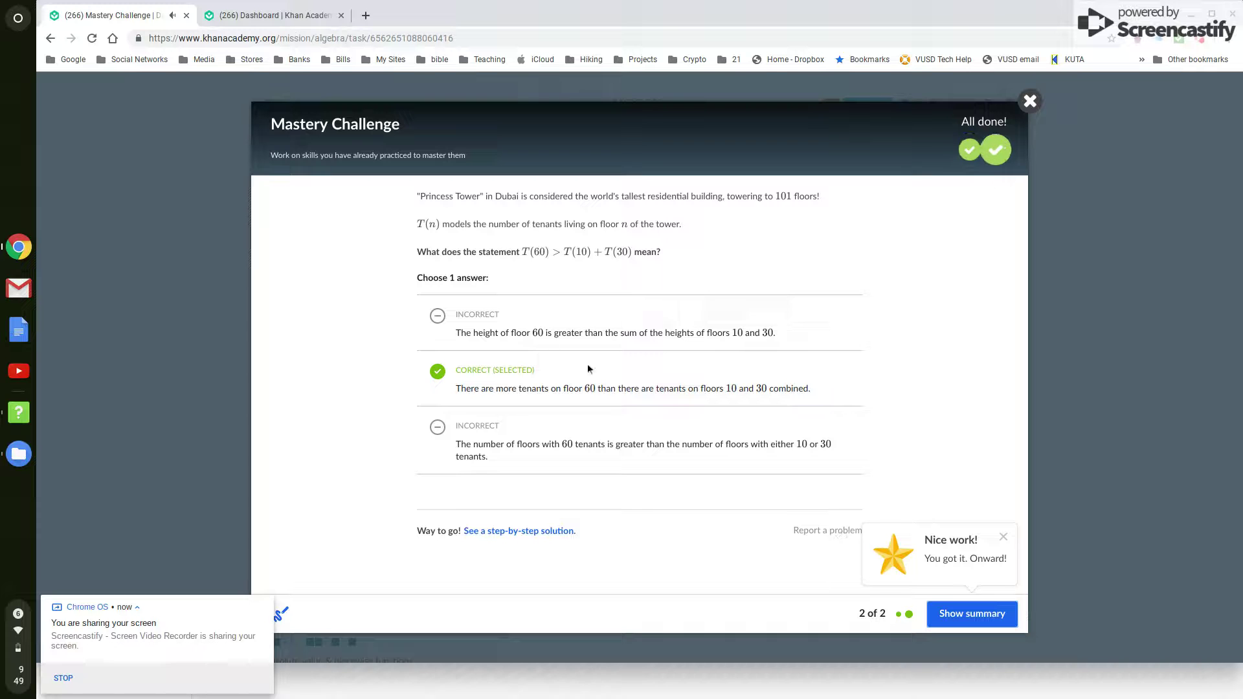
pyautogui.click(968, 625)
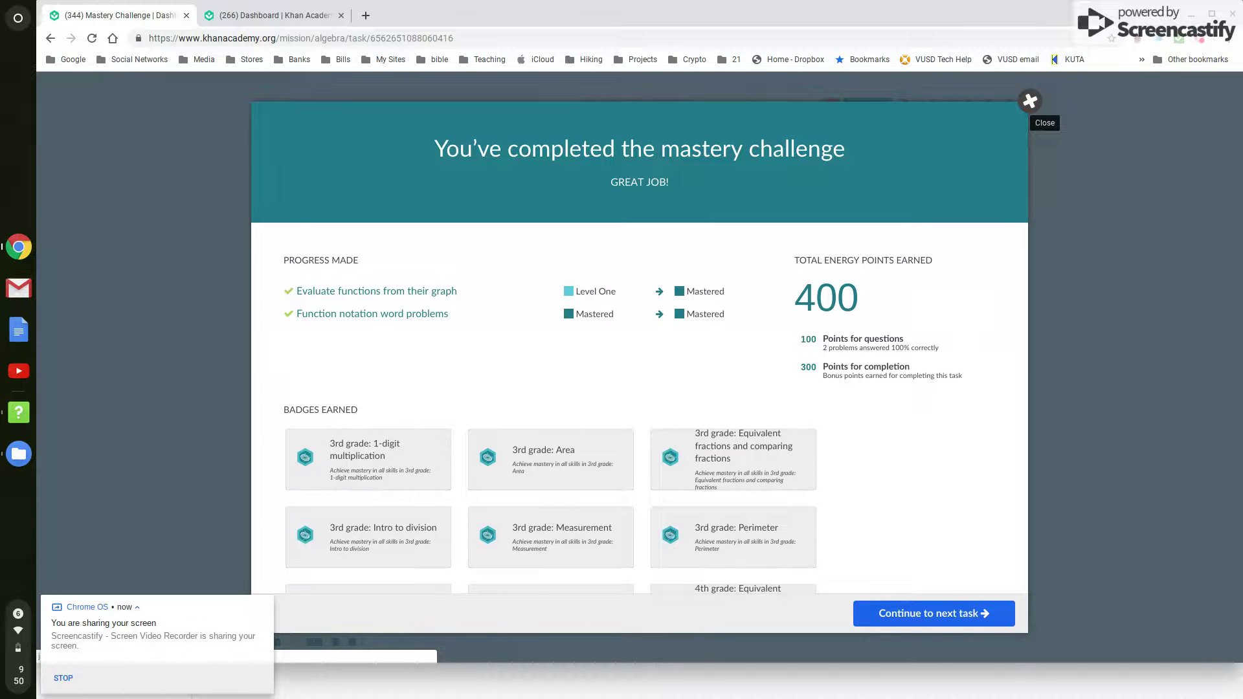
# Step: Close the challenge results to return to the Algebra I mission at 71%
pyautogui.click(1029, 101)
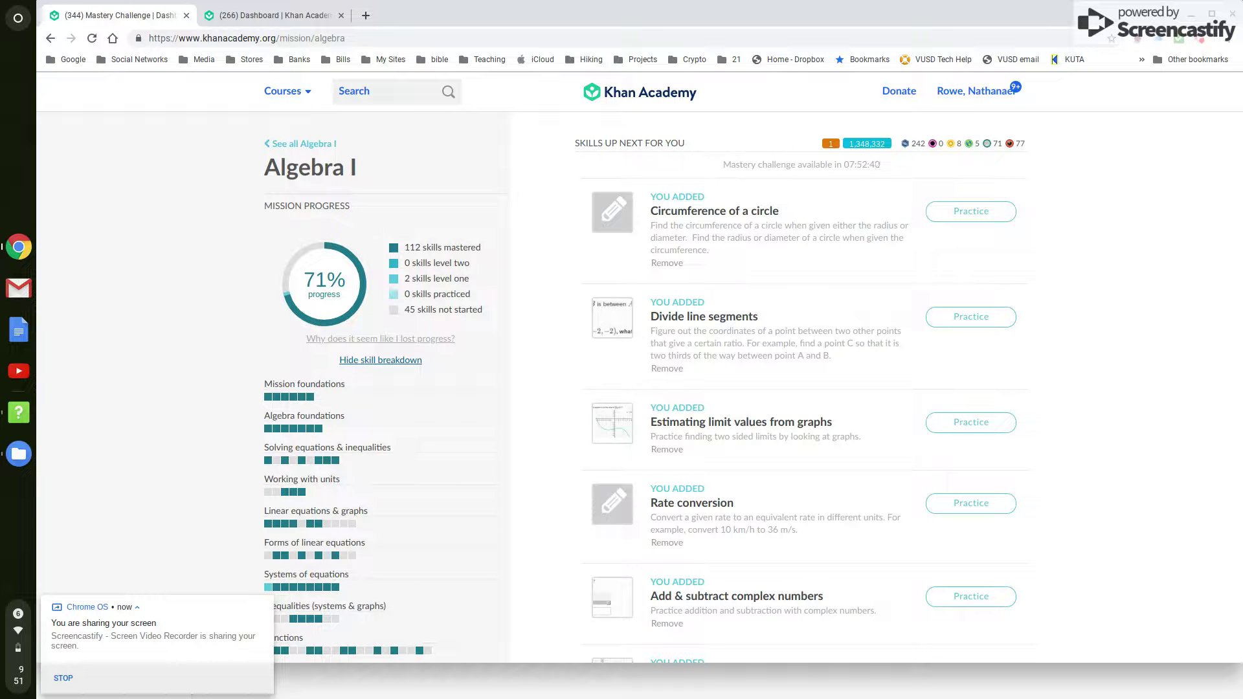
# Step: Bring up the full course catalogue from the top navigation bar
pyautogui.click(297, 94)
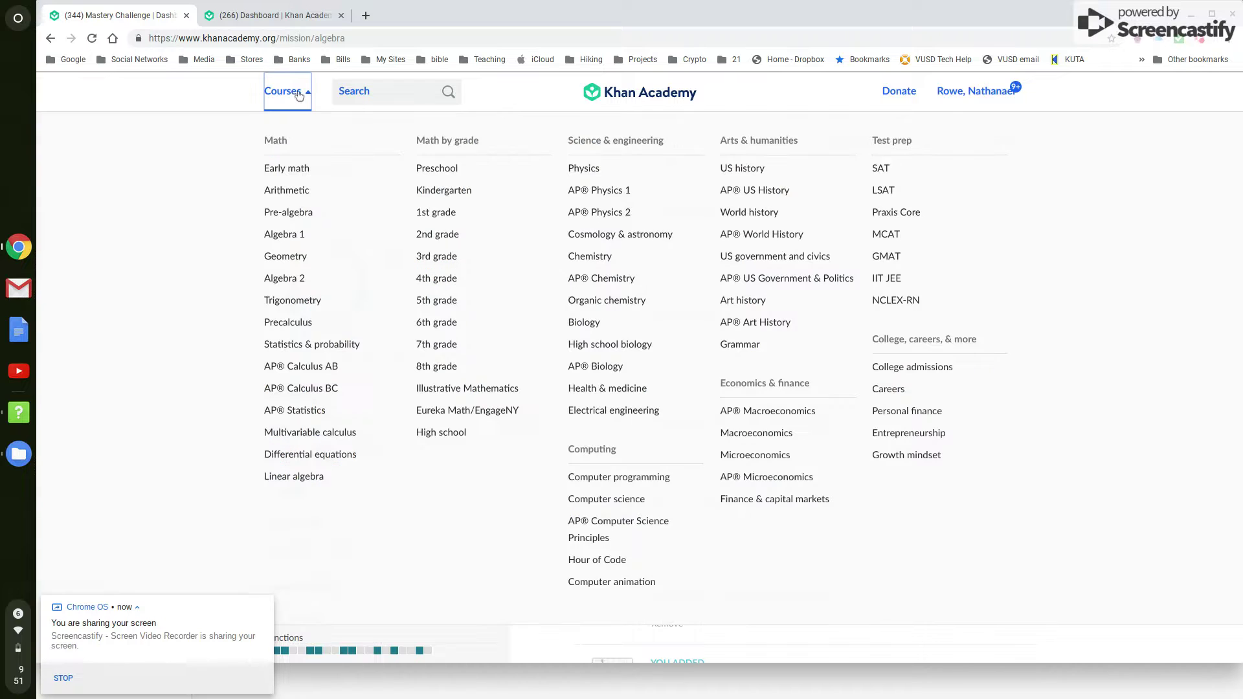
# Step: Open Algebra 1 and go to its Forms of linear equations unit
pyautogui.click(285, 234)
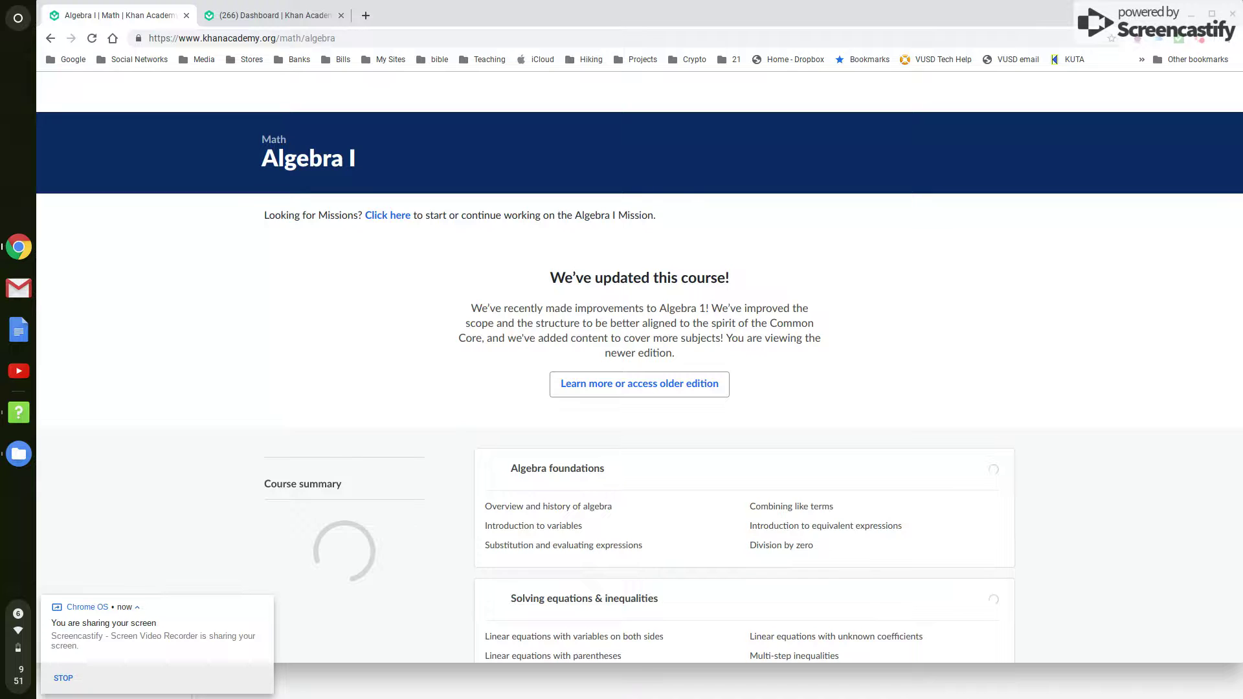
pyautogui.scroll(-4, 523, 275)
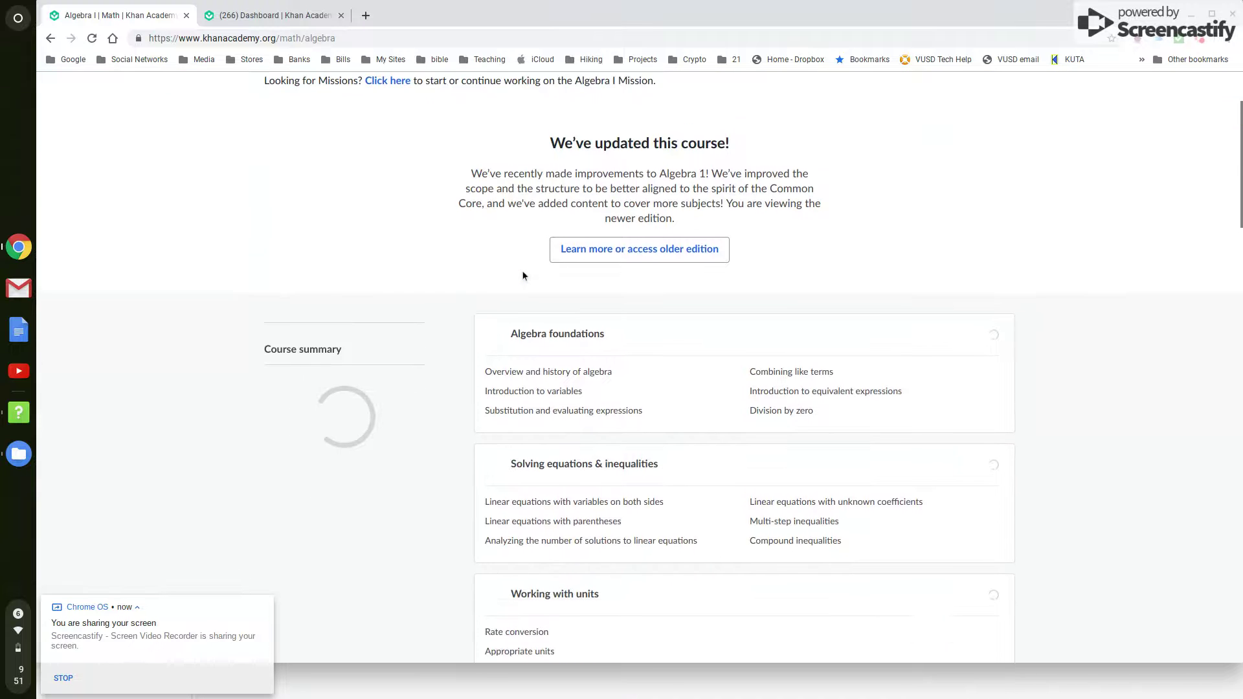
pyautogui.scroll(-3, 522, 275)
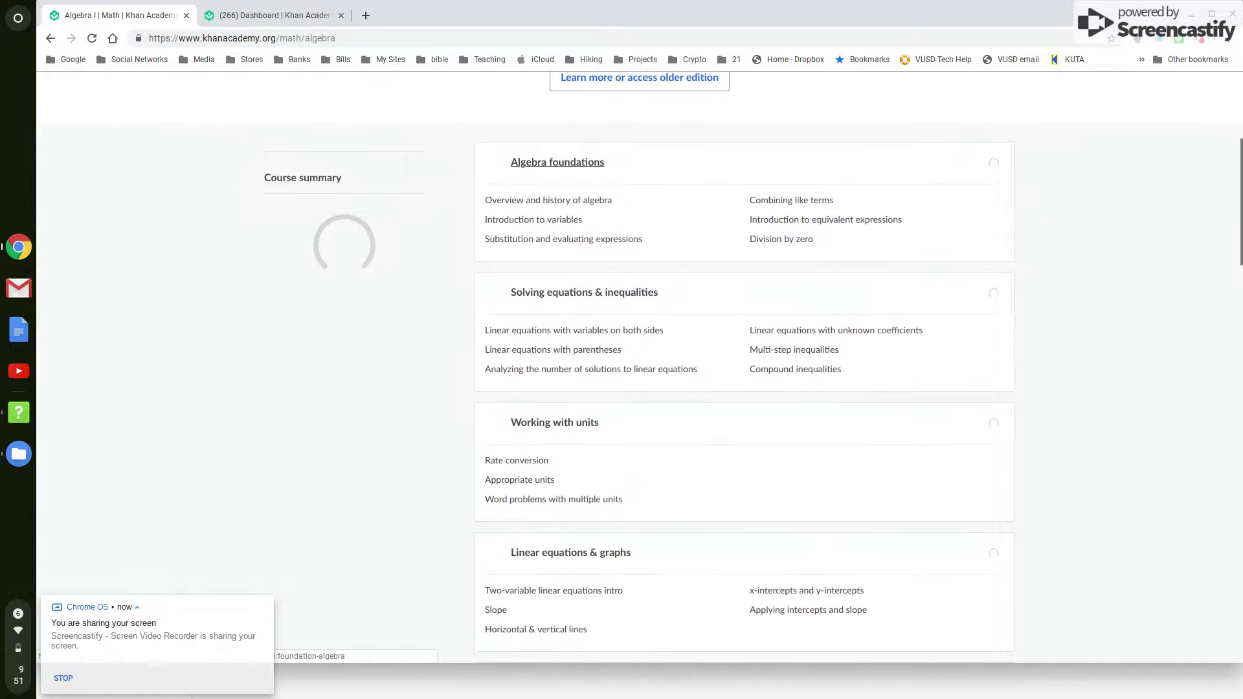
pyautogui.scroll(-3, 519, 349)
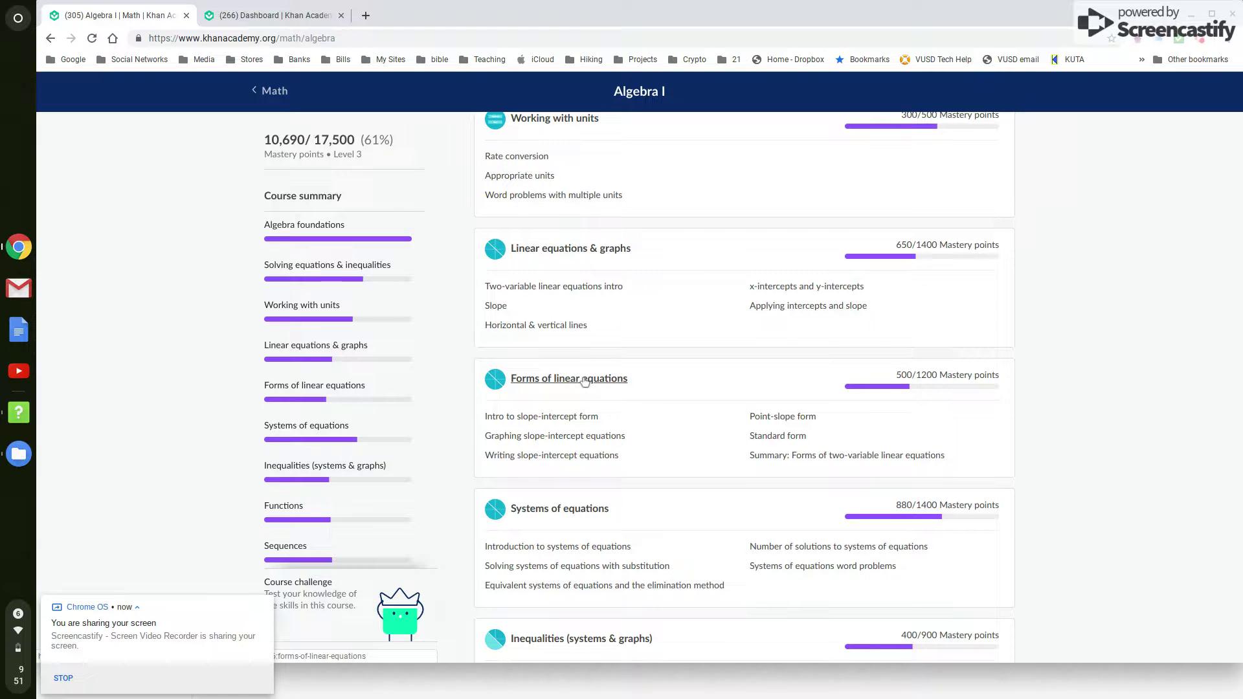
pyautogui.click(554, 380)
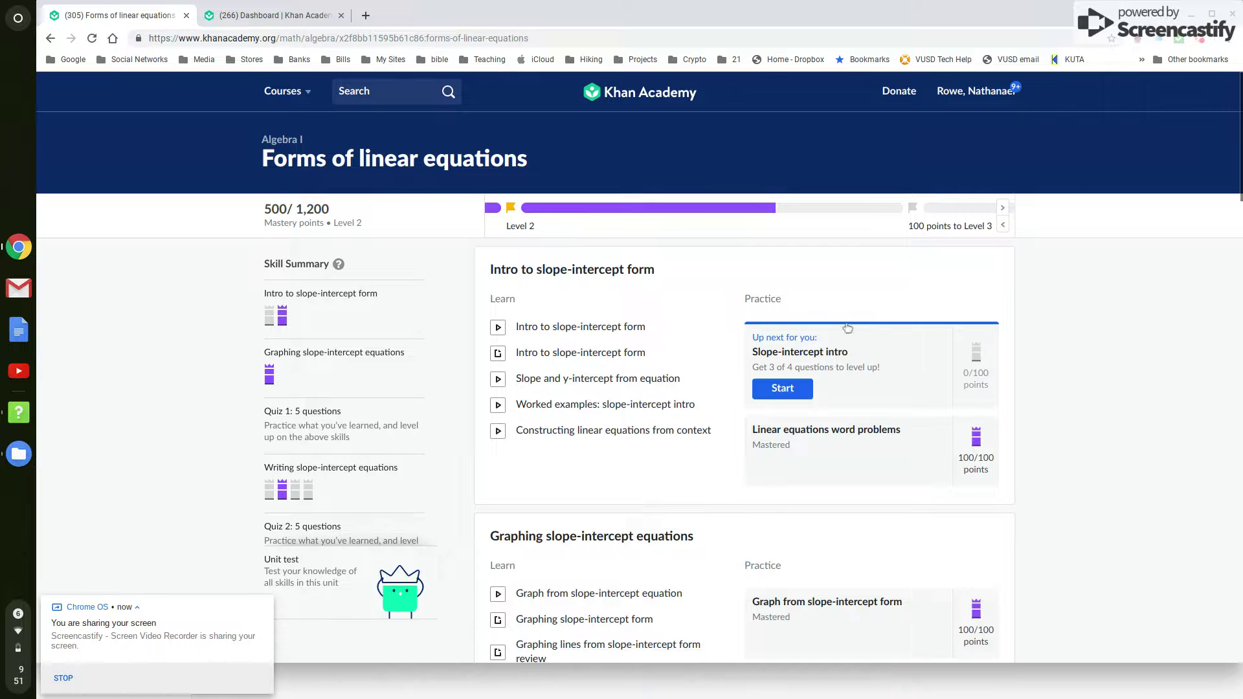
# Step: Scroll down to Quiz 1 and open its overview
pyautogui.scroll(-1, 872, 309)
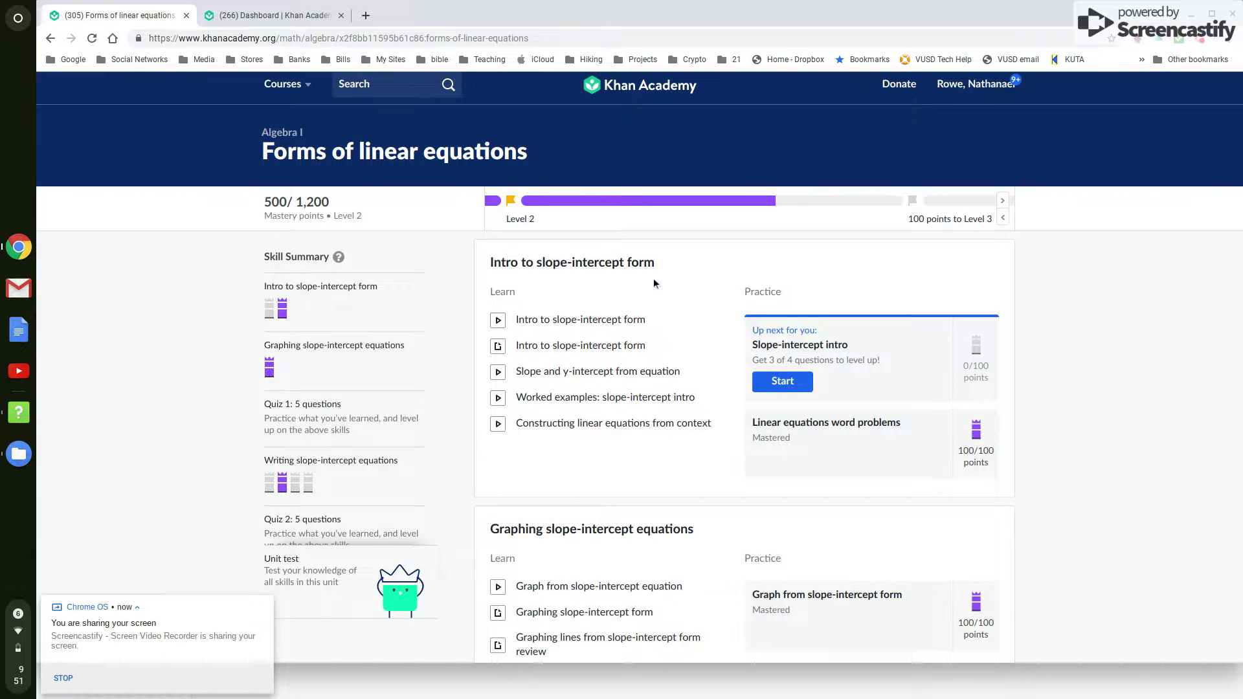
pyautogui.scroll(-4, 654, 282)
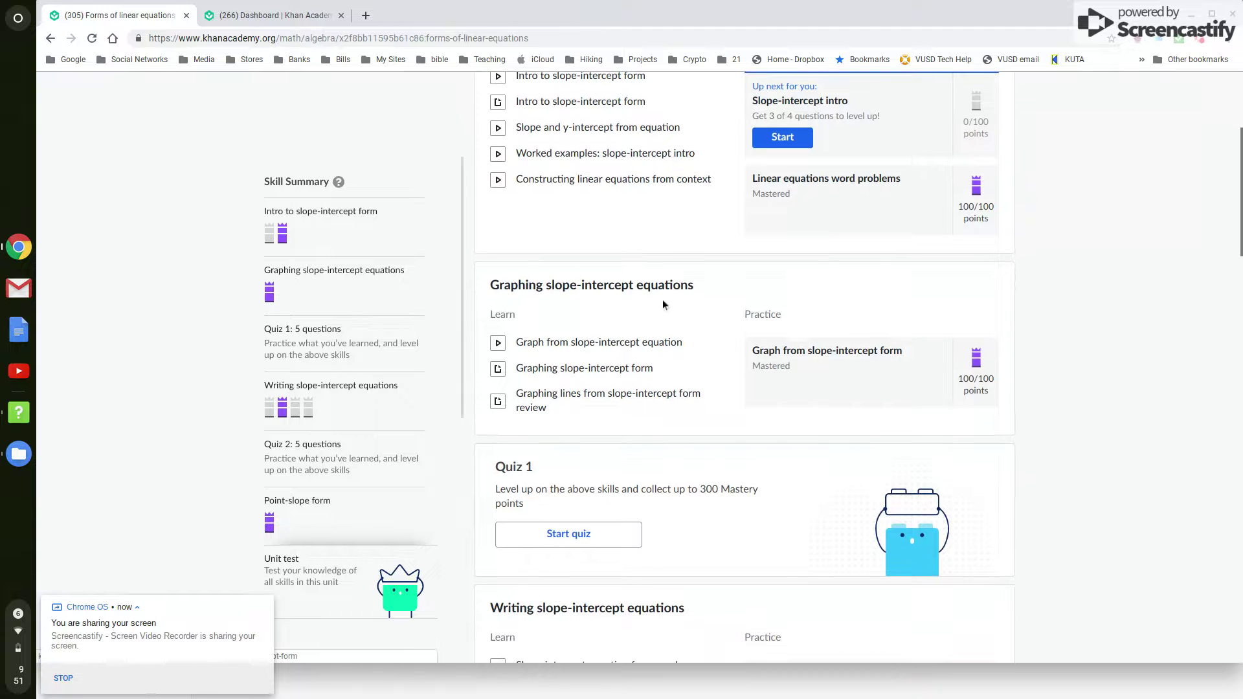
pyautogui.scroll(-2, 662, 305)
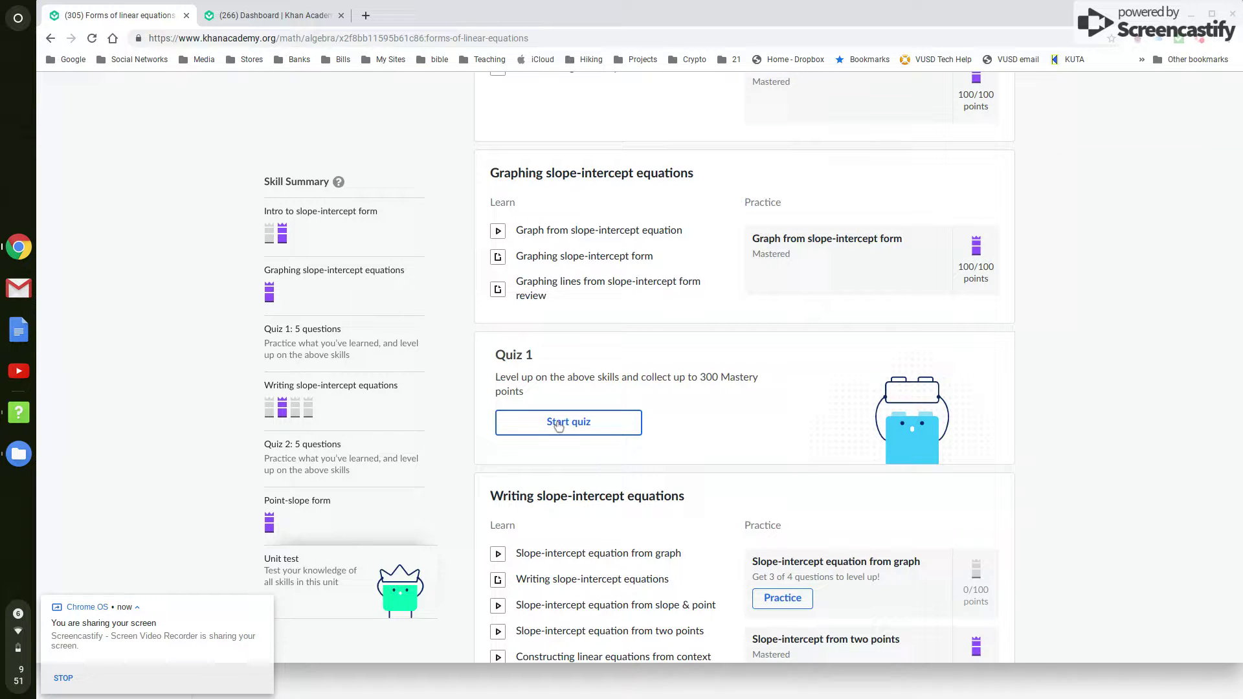
pyautogui.click(556, 425)
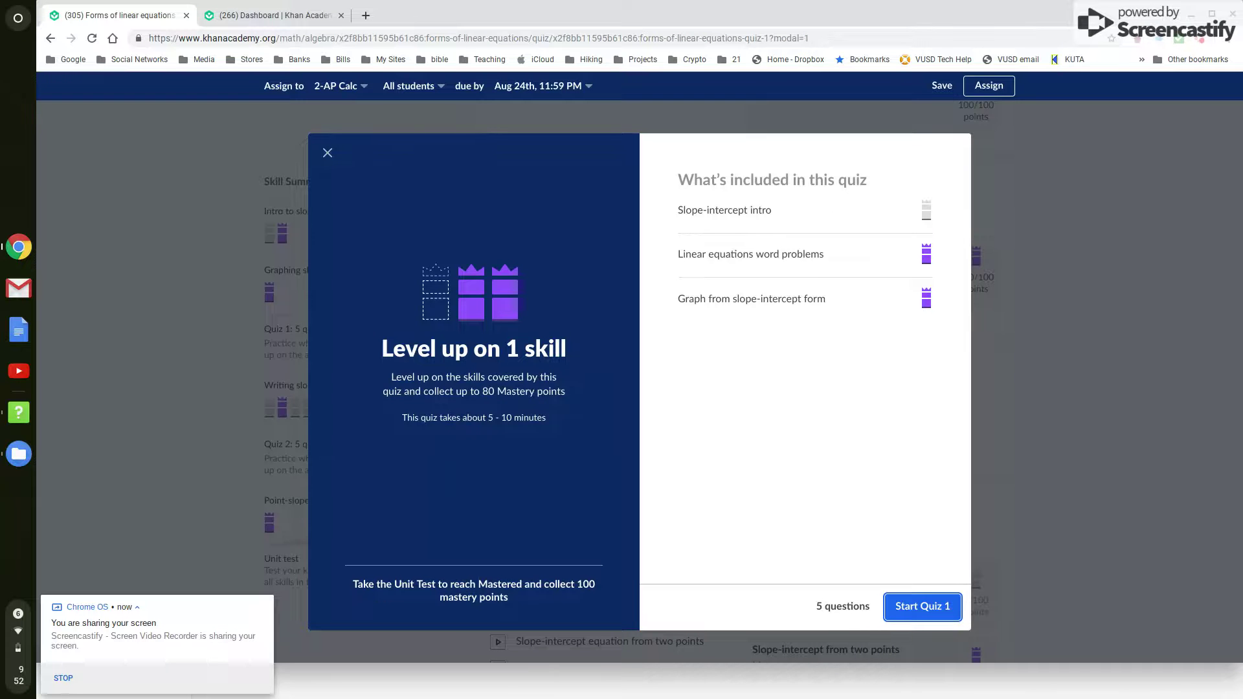
# Step: Start Quiz 1, view its glass tank question, then exit back to the unit page
pyautogui.click(921, 606)
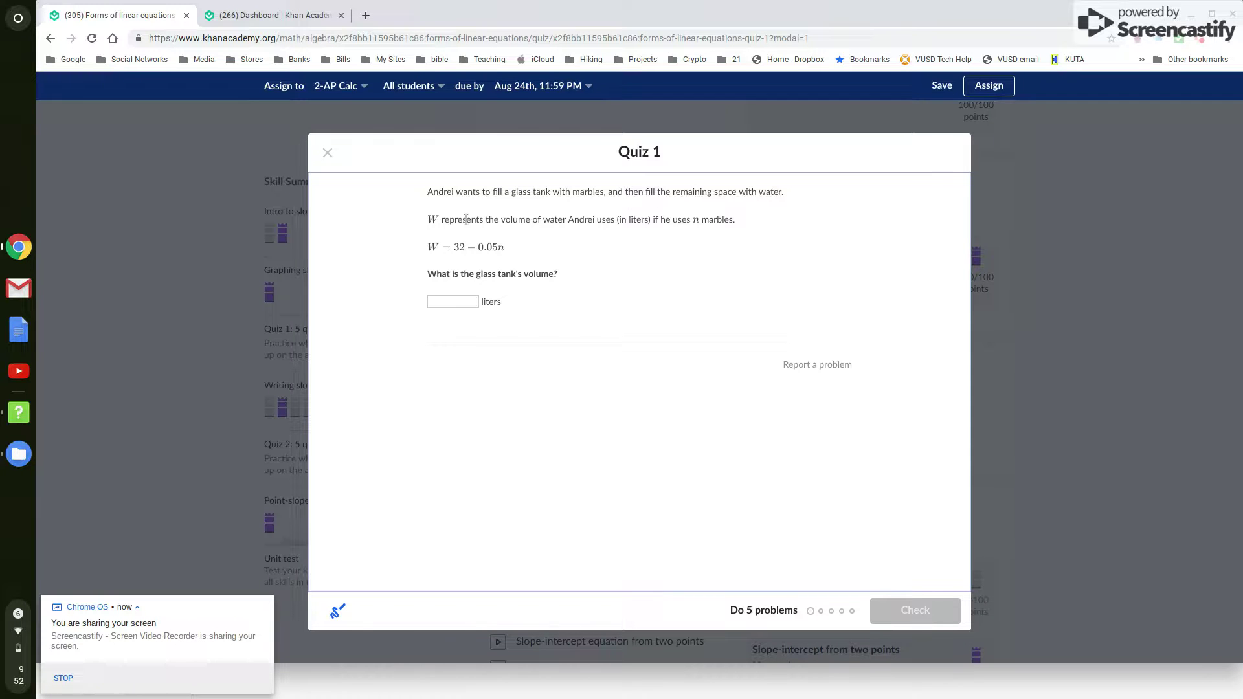
pyautogui.click(327, 153)
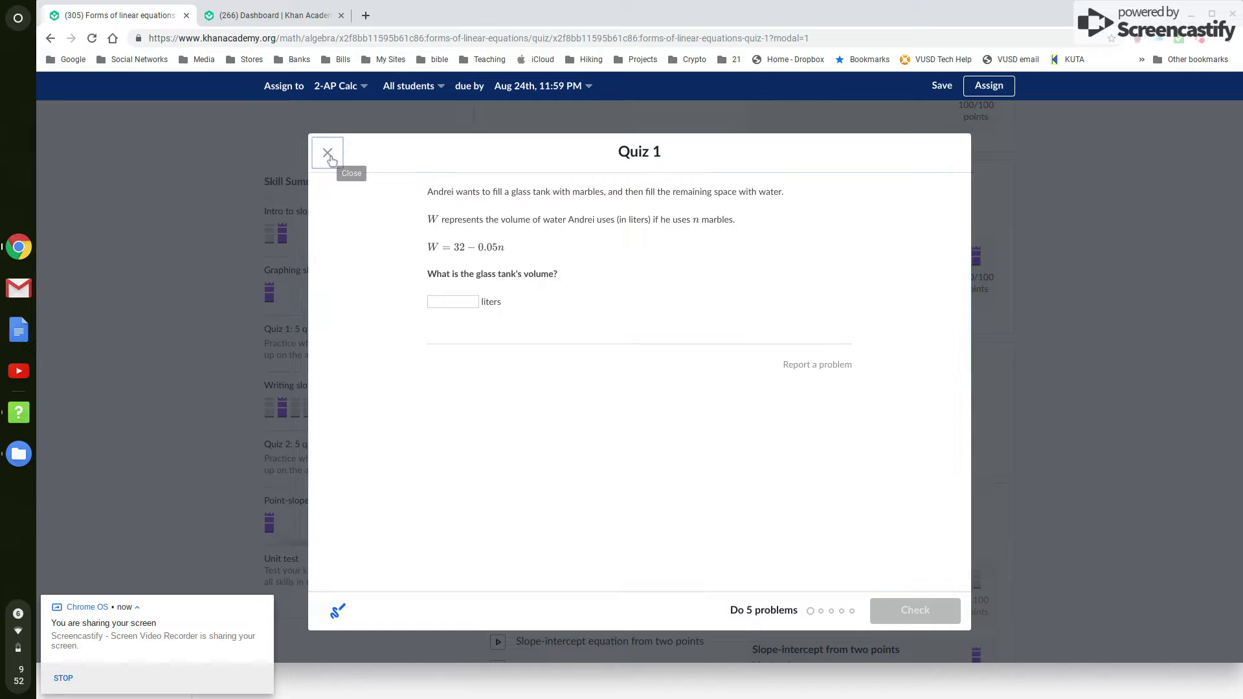
# Step: Scroll to the Unit test card and open the 12-question unit test overview
pyautogui.scroll(-6, 570, 231)
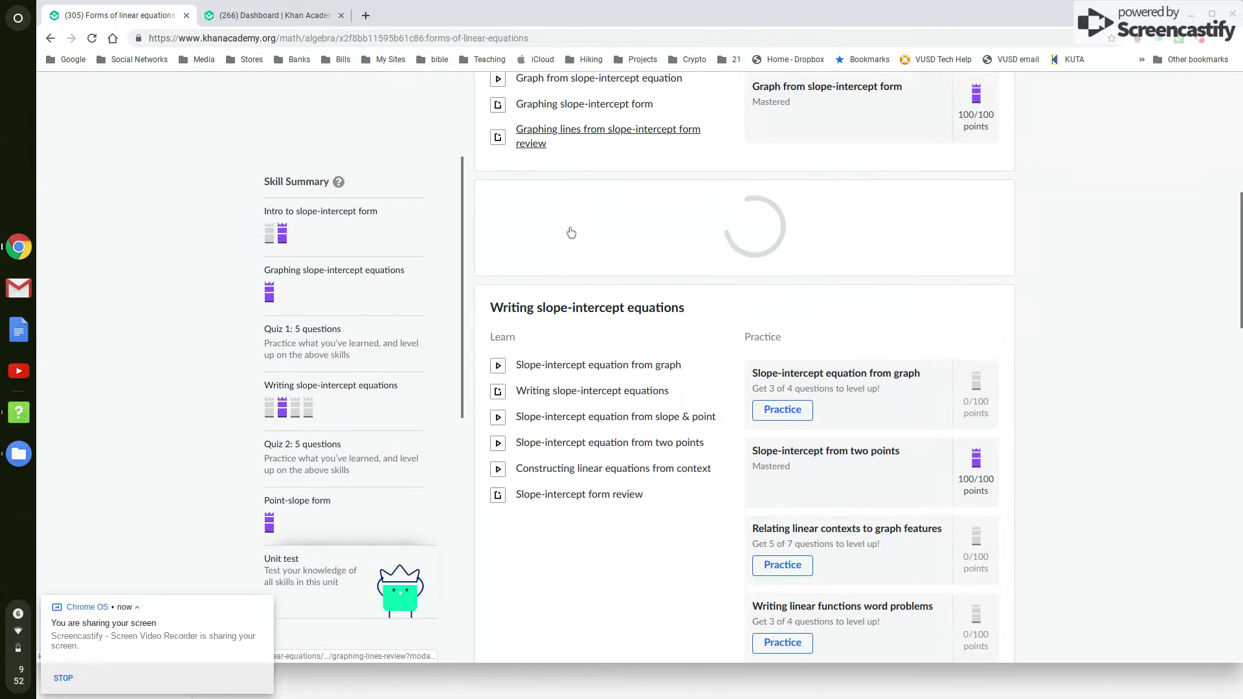
pyautogui.scroll(-10, 570, 232)
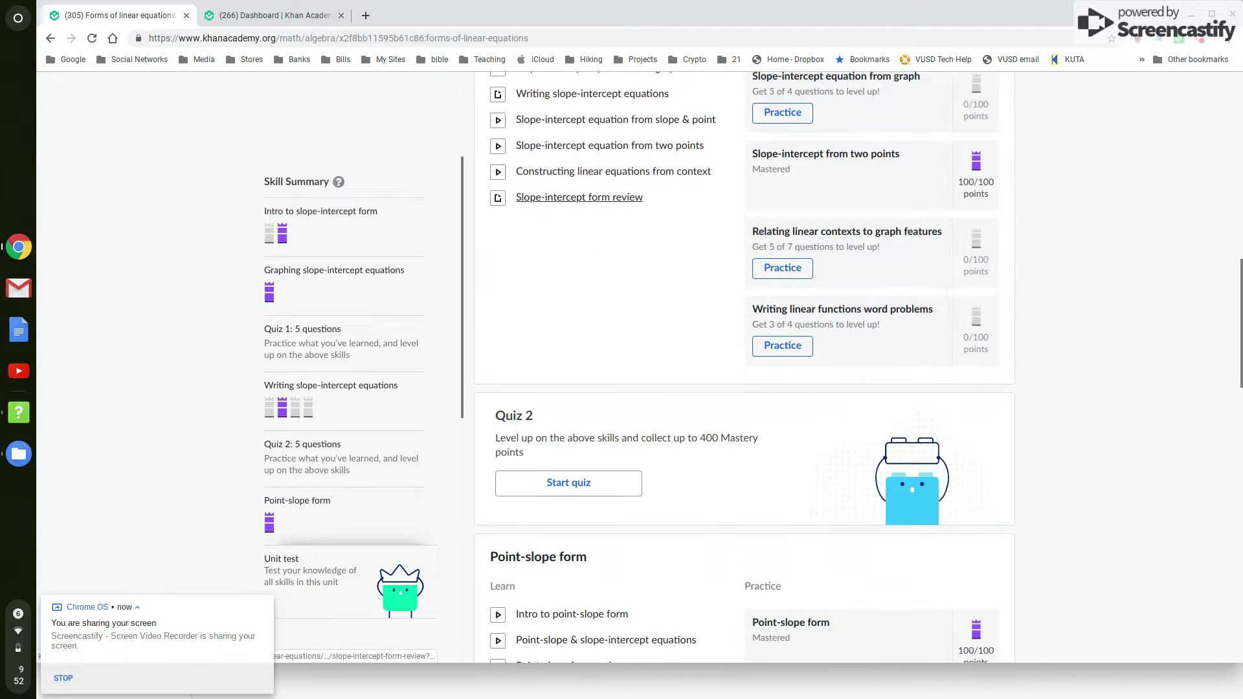
pyautogui.scroll(-7, 570, 232)
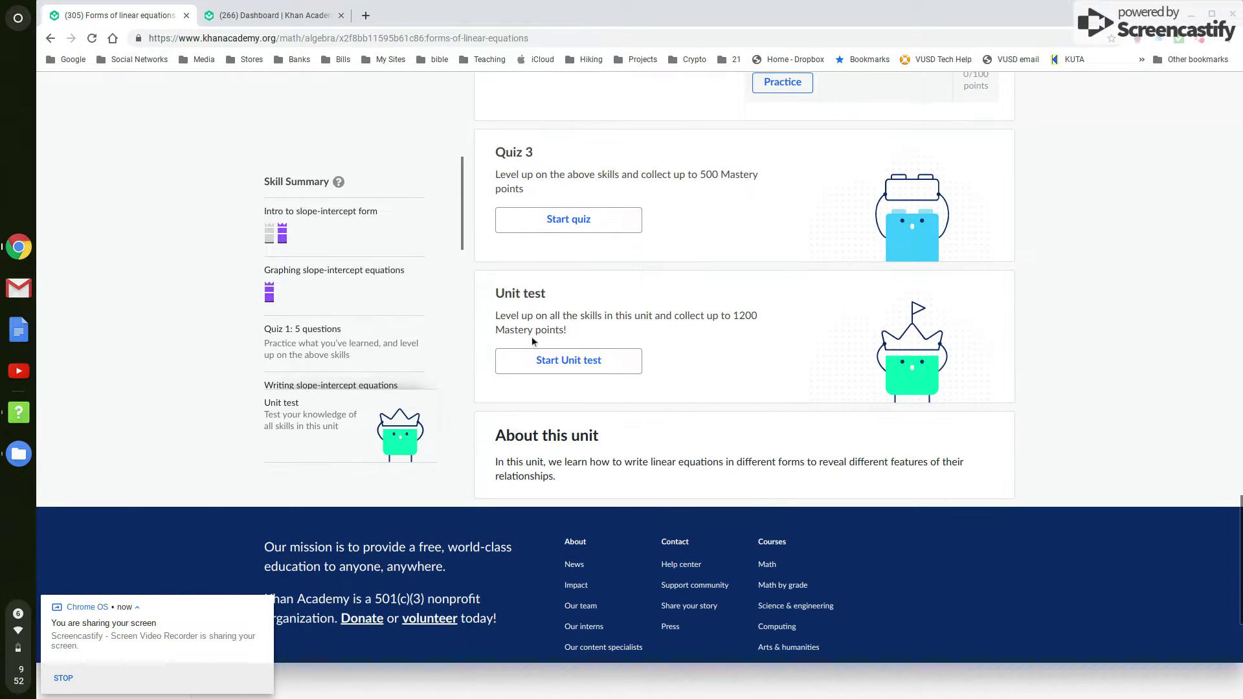
pyautogui.click(577, 366)
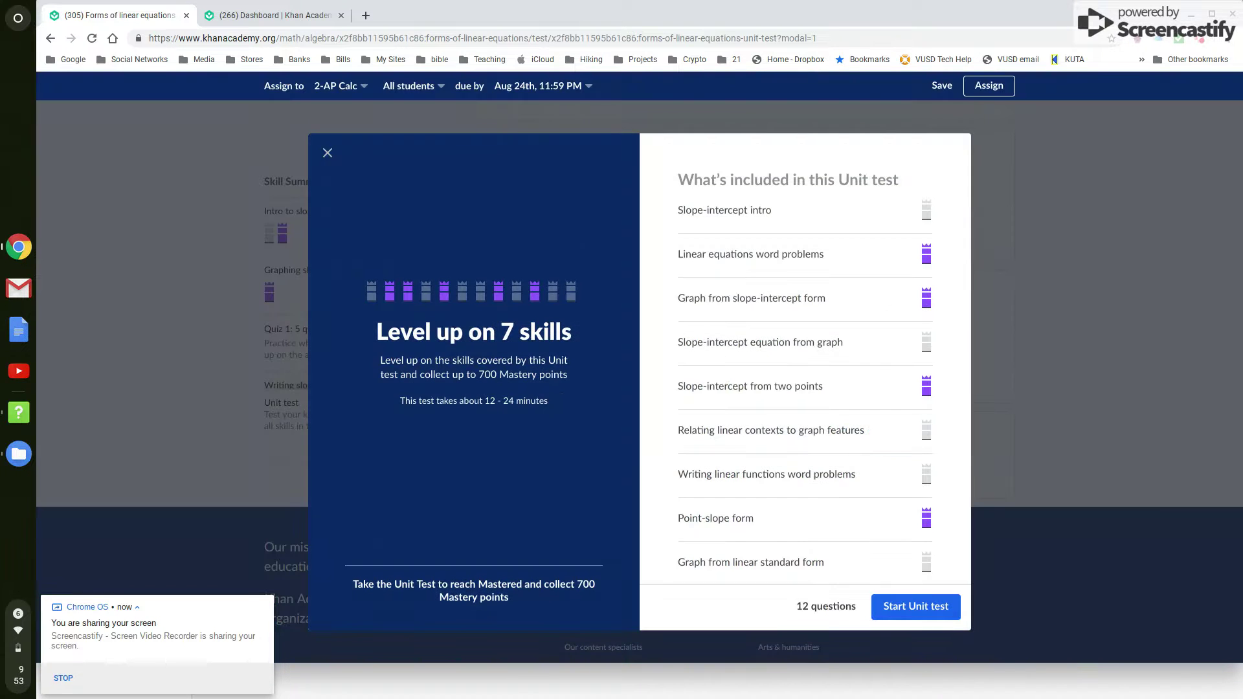
# Step: Review the skills included in the unit test, then begin it at problem 1 of 12
pyautogui.scroll(-4, 735, 200)
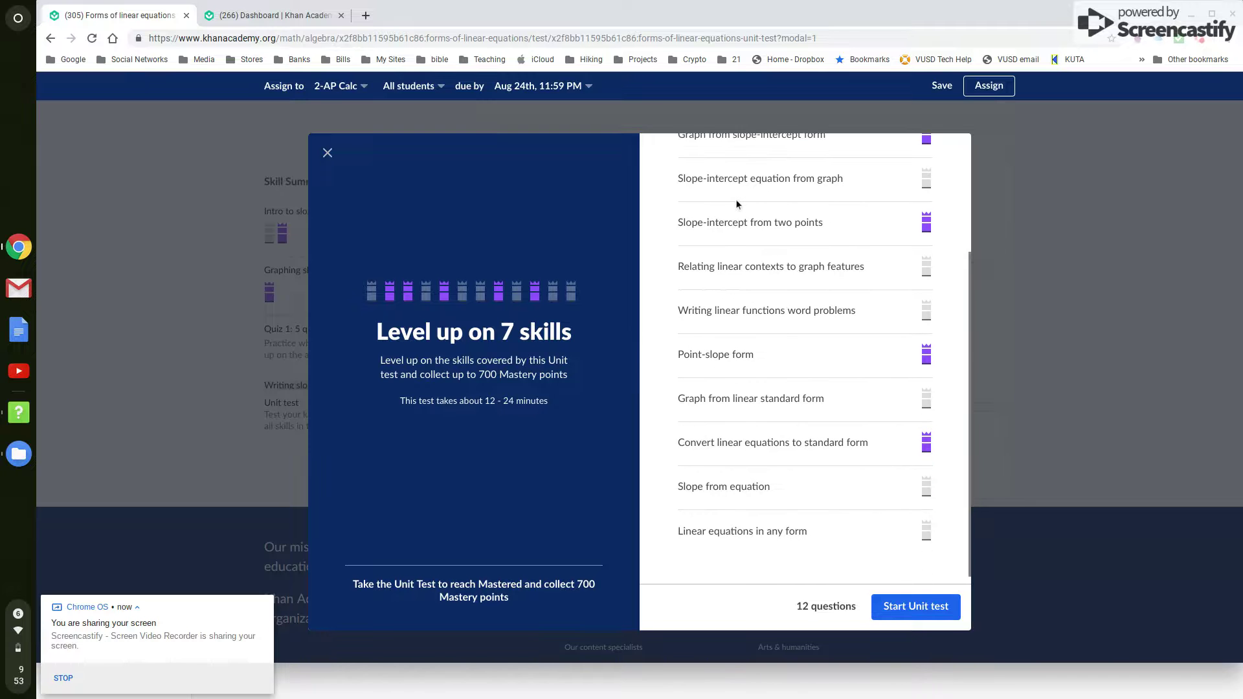
pyautogui.scroll(4, 735, 200)
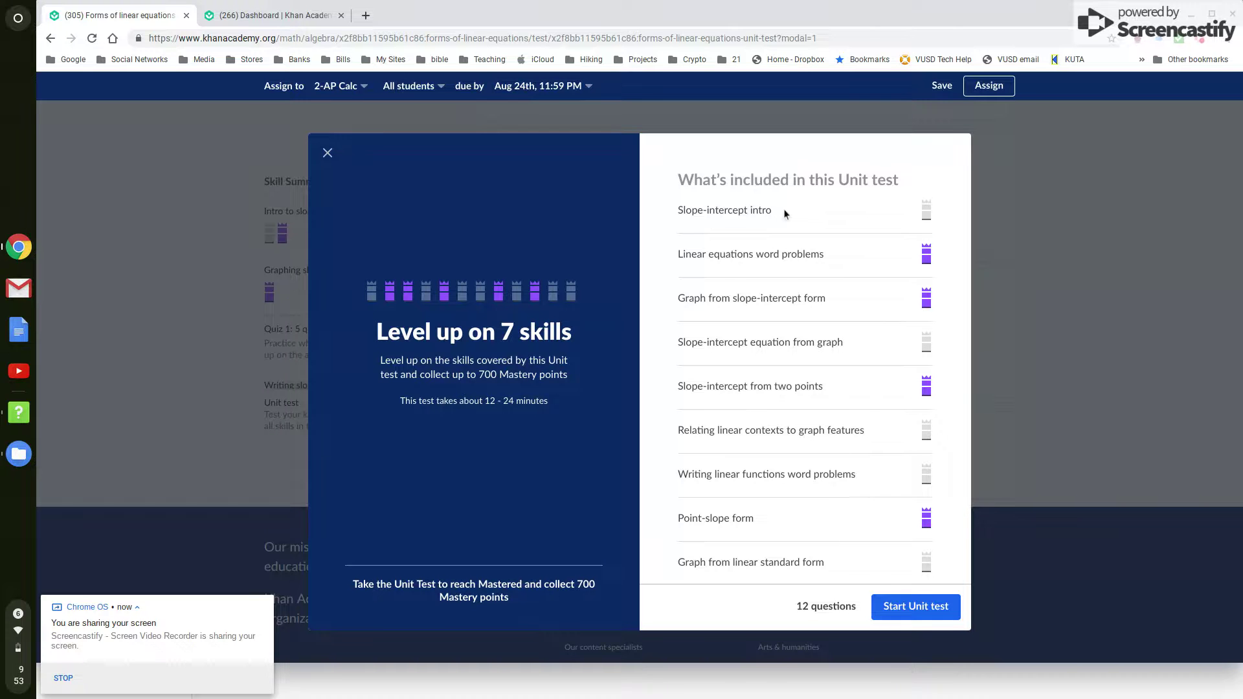
pyautogui.scroll(-2, 783, 210)
pyautogui.scroll(1, 783, 214)
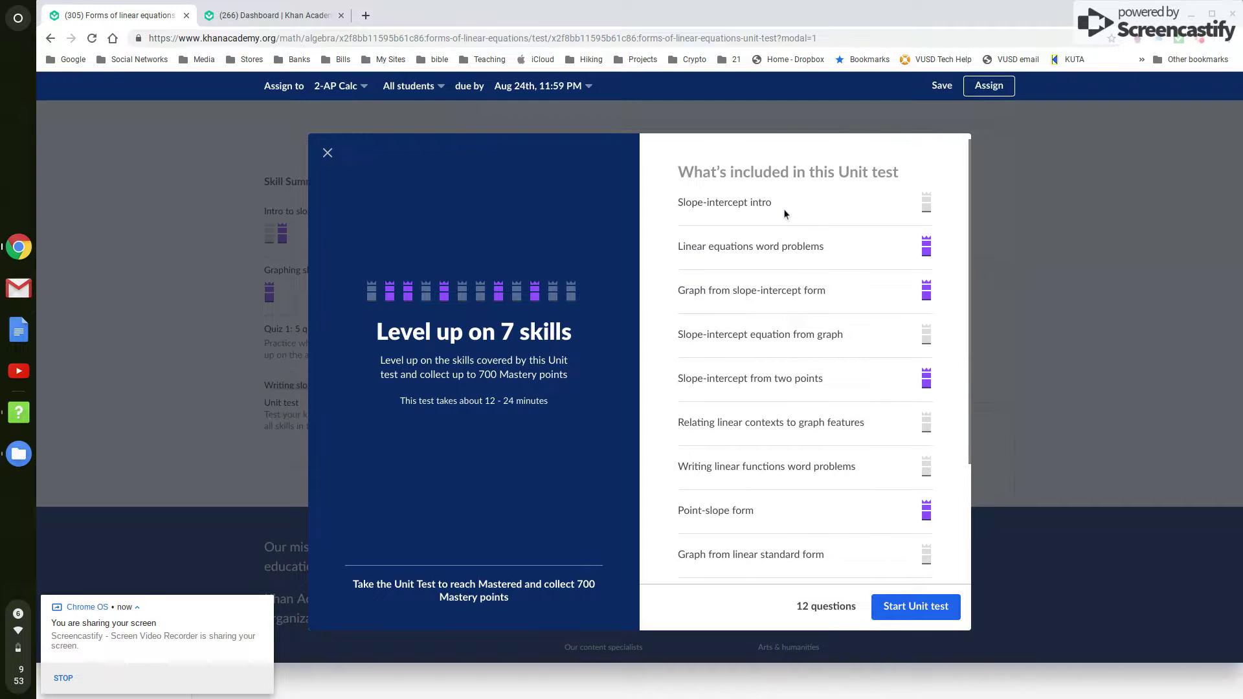
pyautogui.scroll(-3, 802, 362)
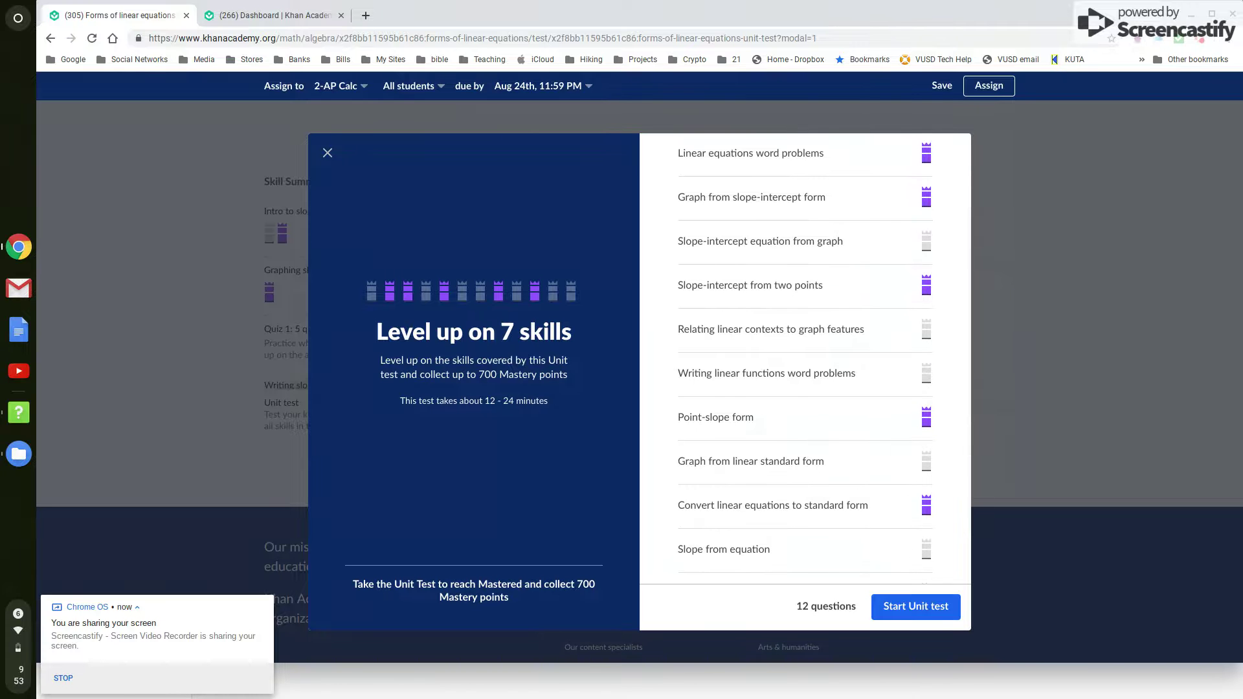
pyautogui.scroll(-2, 803, 363)
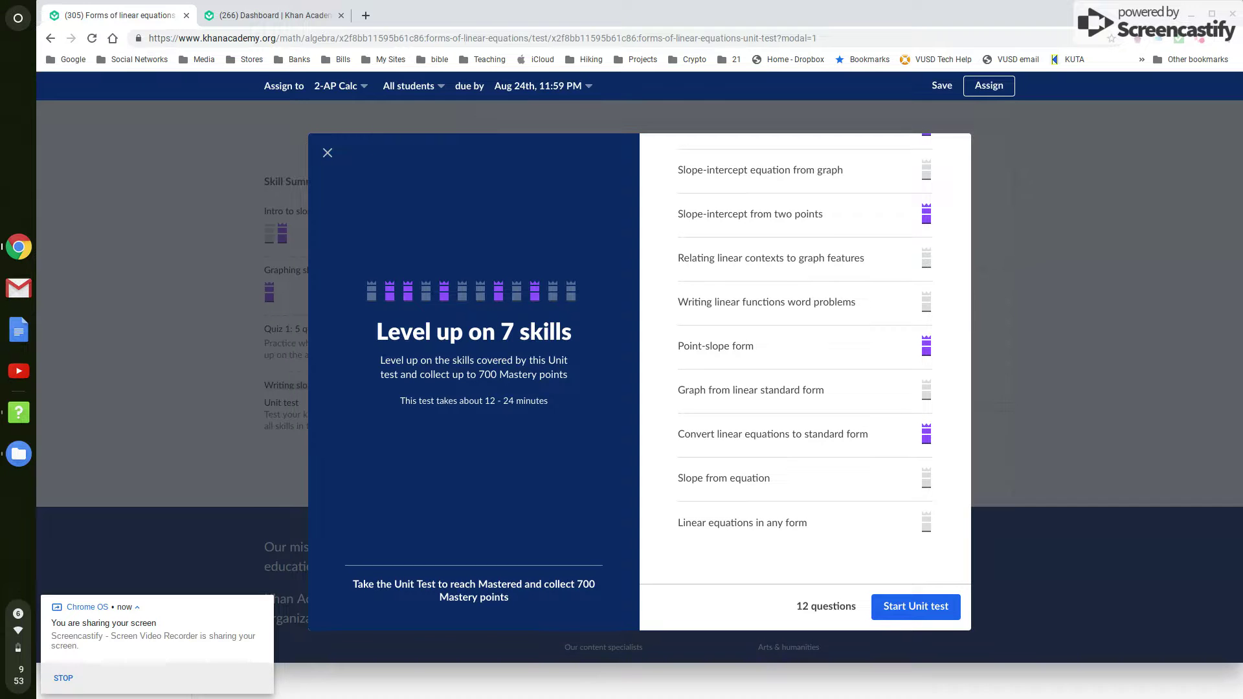
pyautogui.scroll(3, 773, 220)
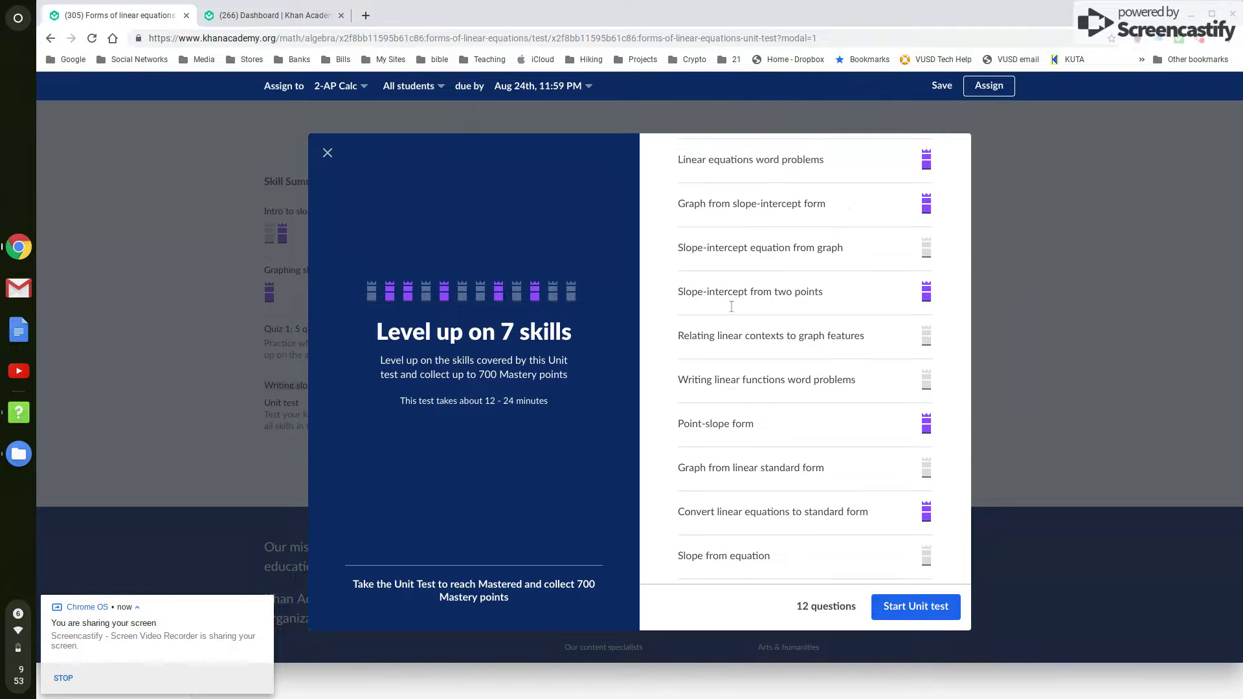
pyautogui.click(904, 612)
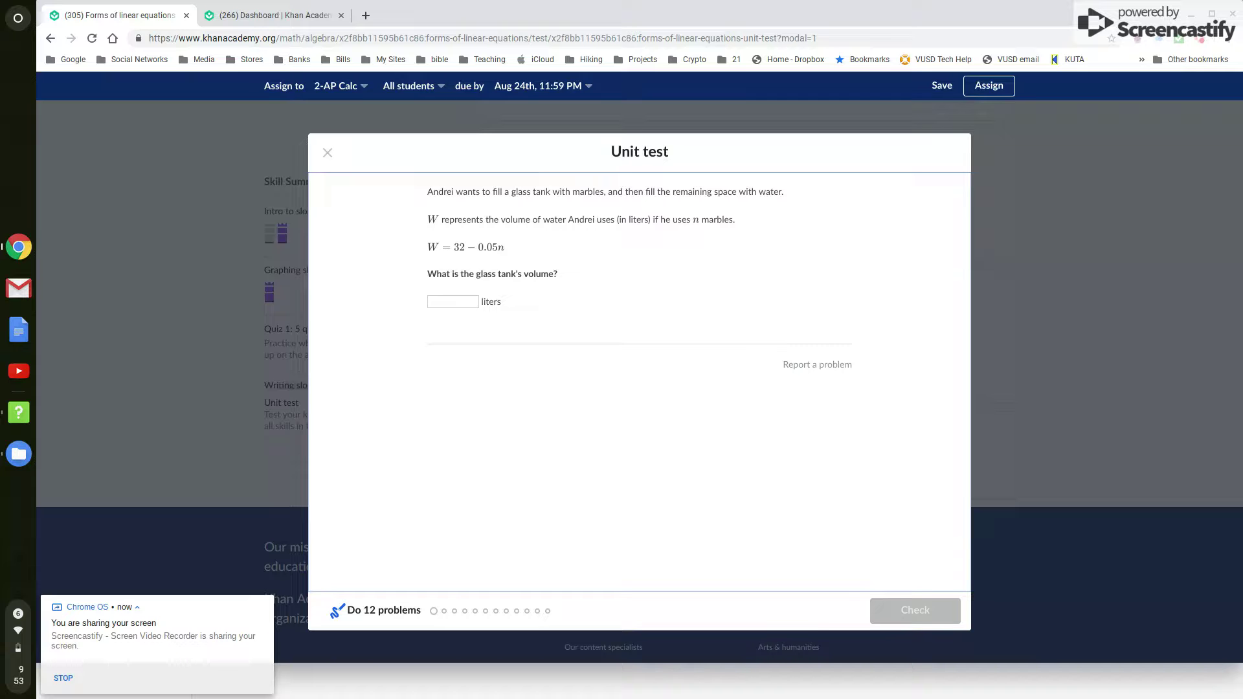
# Step: Answer the tank volume question with 32 liters, check it, and continue
pyautogui.click(459, 303)
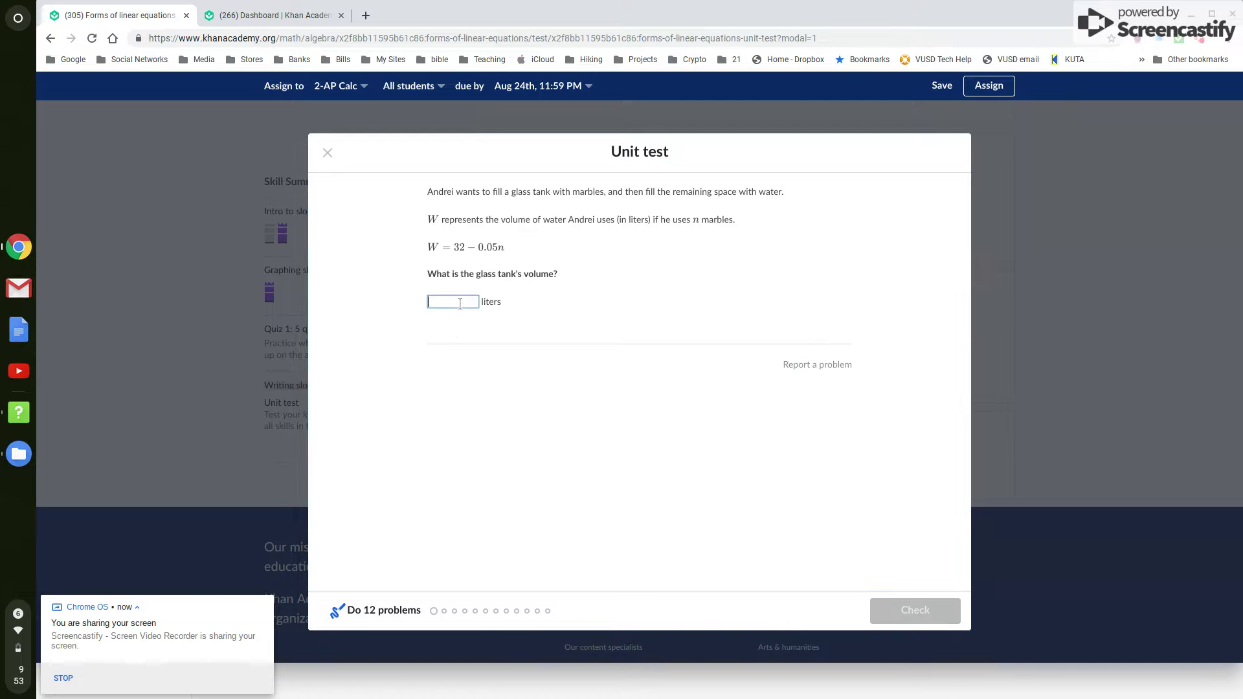
pyautogui.write('32')
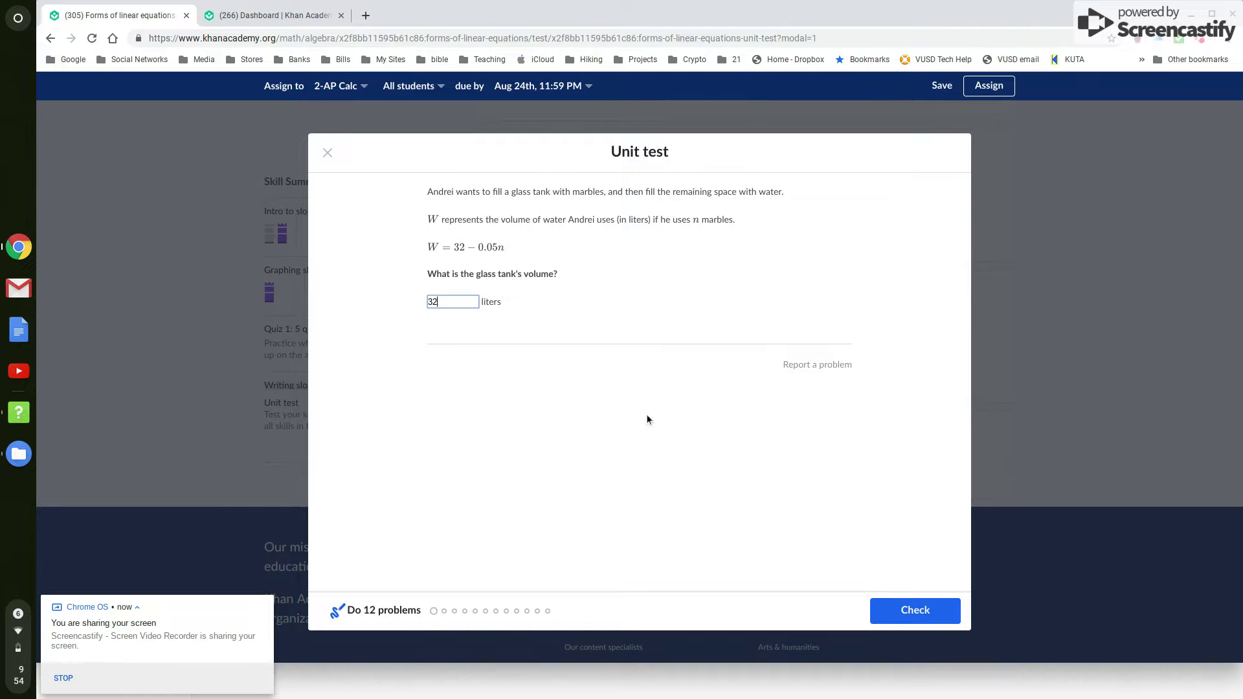
pyautogui.click(903, 613)
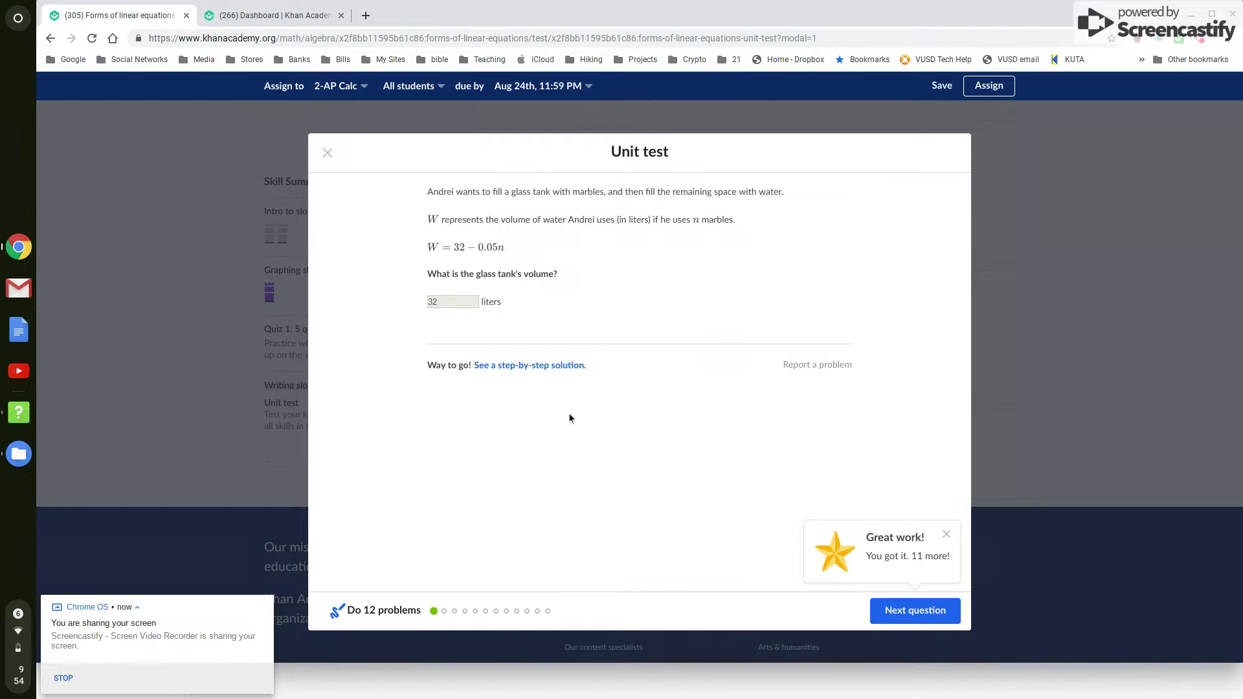
pyautogui.click(910, 607)
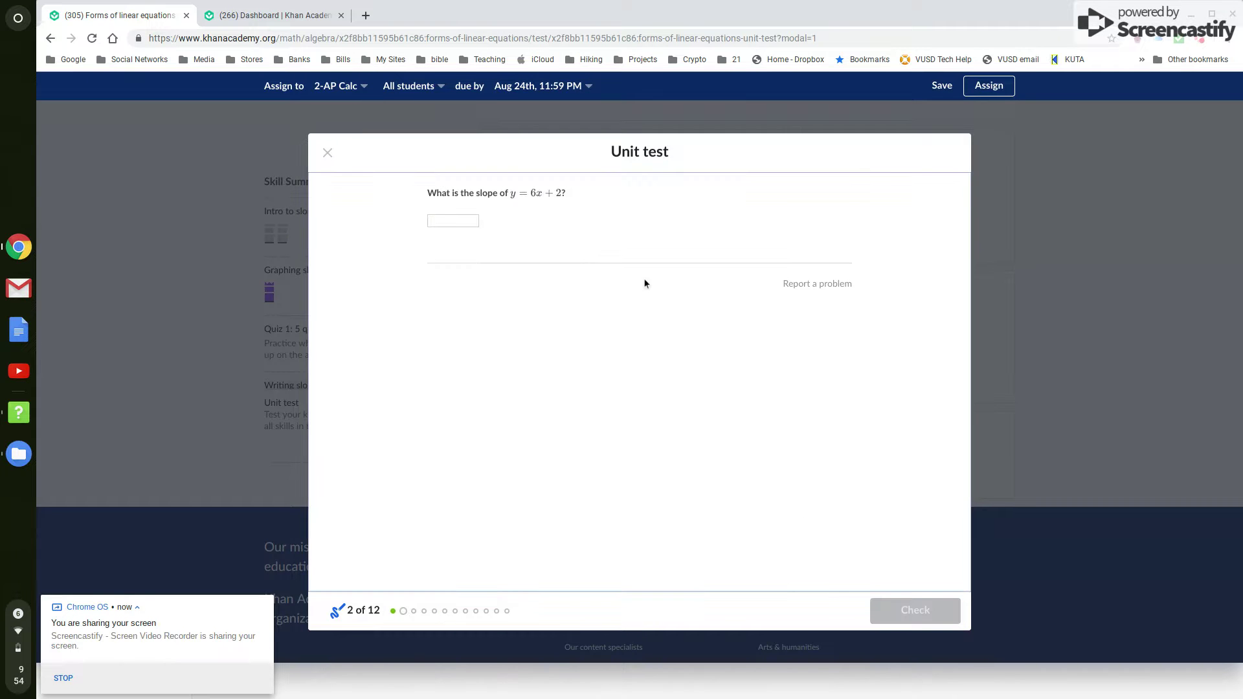
# Step: Answer the slope question with 6, check it, and advance to question 3 of 12
pyautogui.click(467, 218)
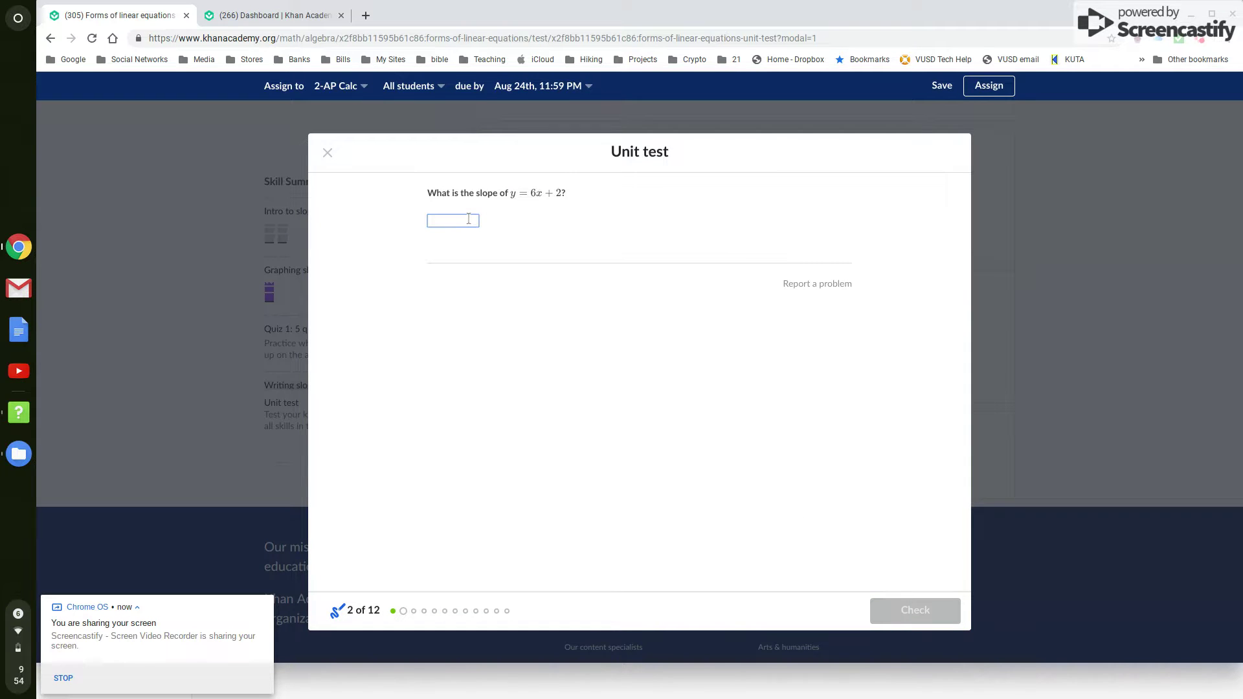
pyautogui.write('6')
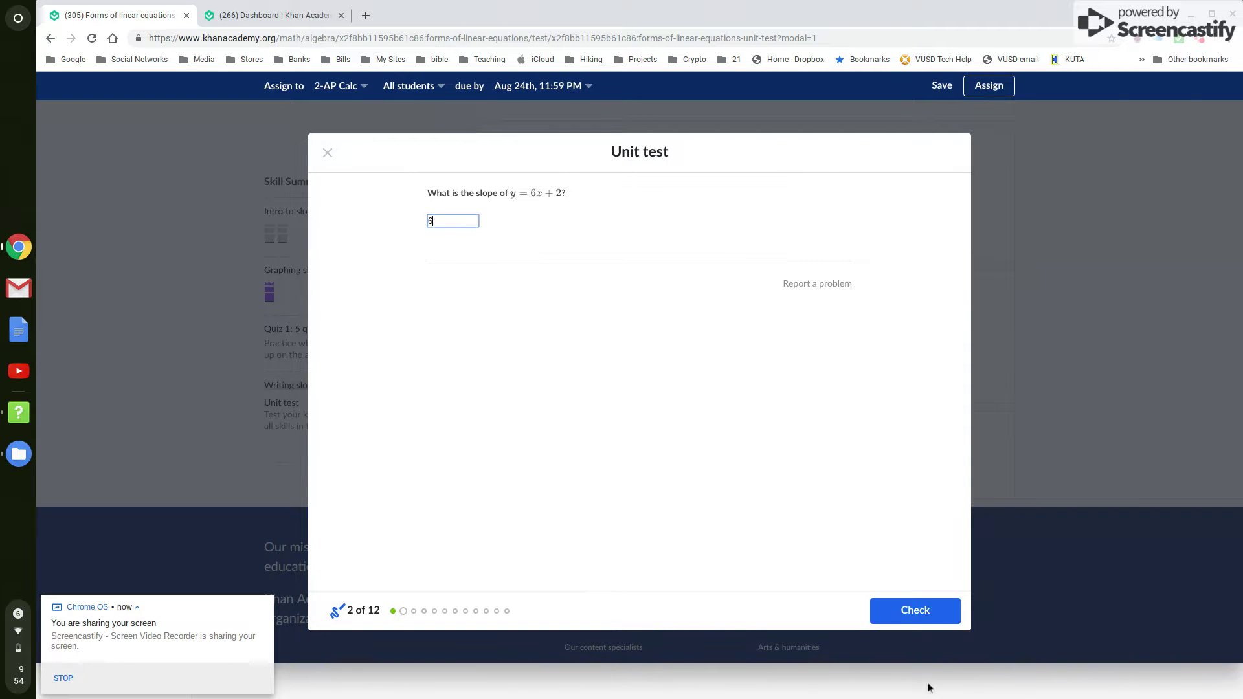
pyautogui.click(900, 624)
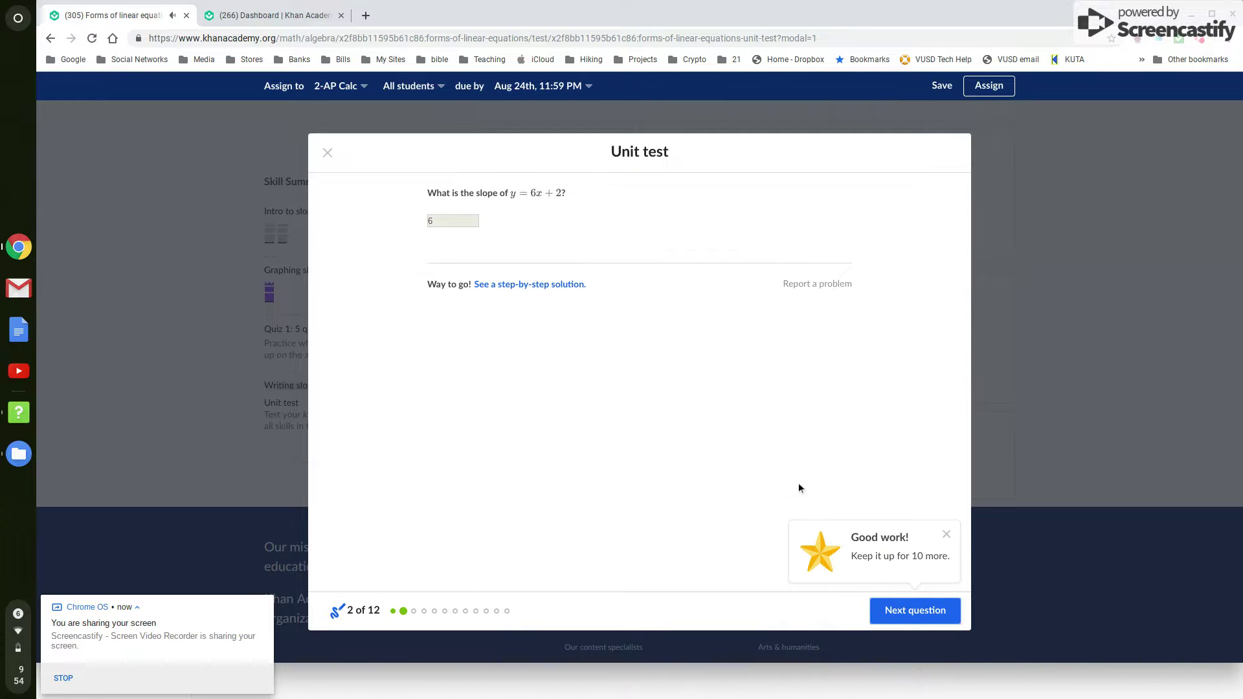
pyautogui.click(924, 627)
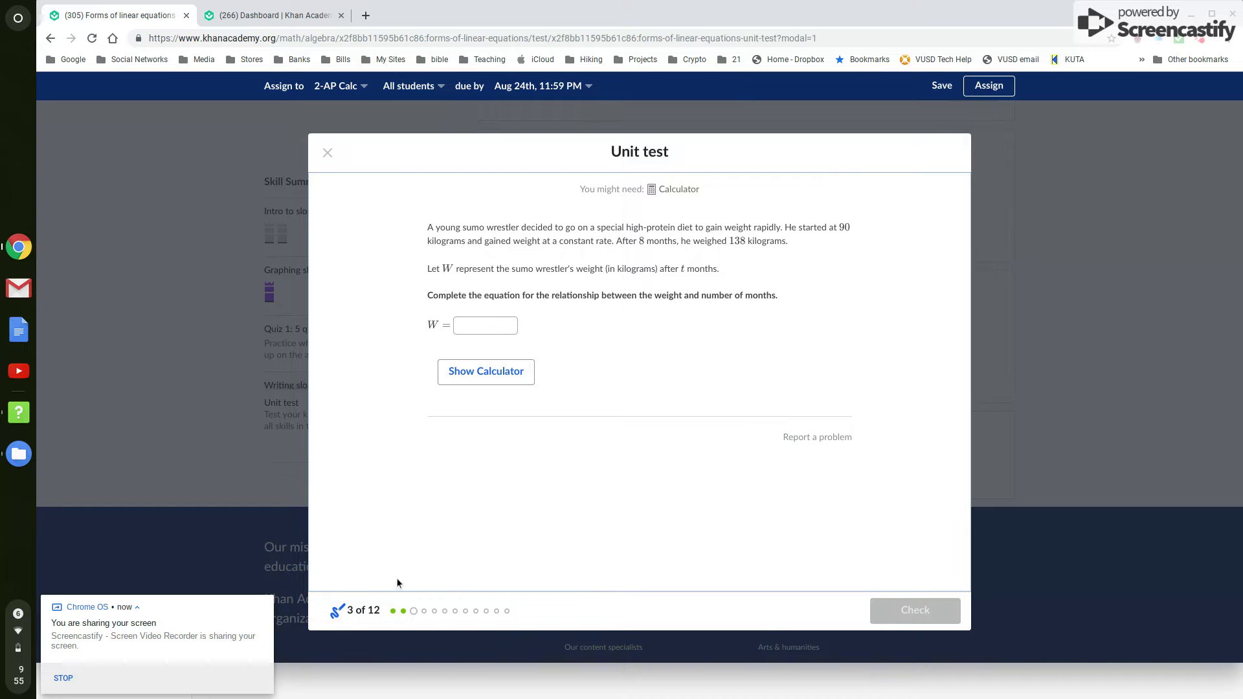
# Step: Close the unit test and return to the Algebra I mission dashboard
pyautogui.click(328, 153)
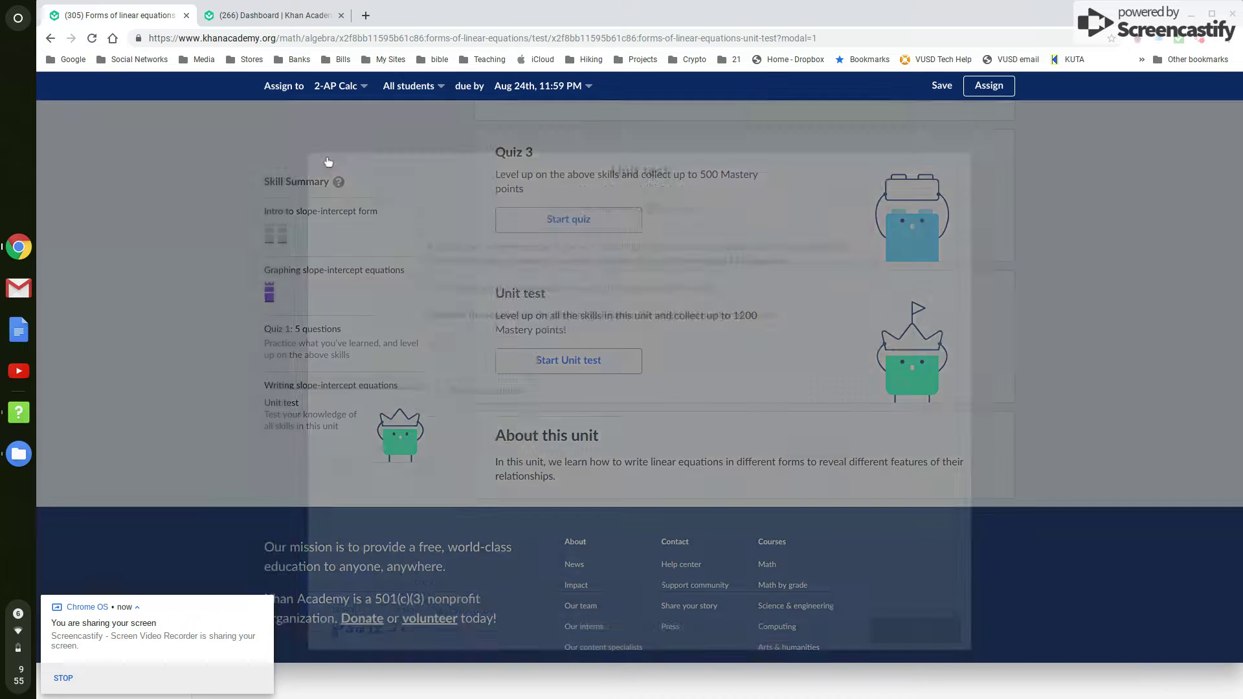
pyautogui.scroll(1, 182, 176)
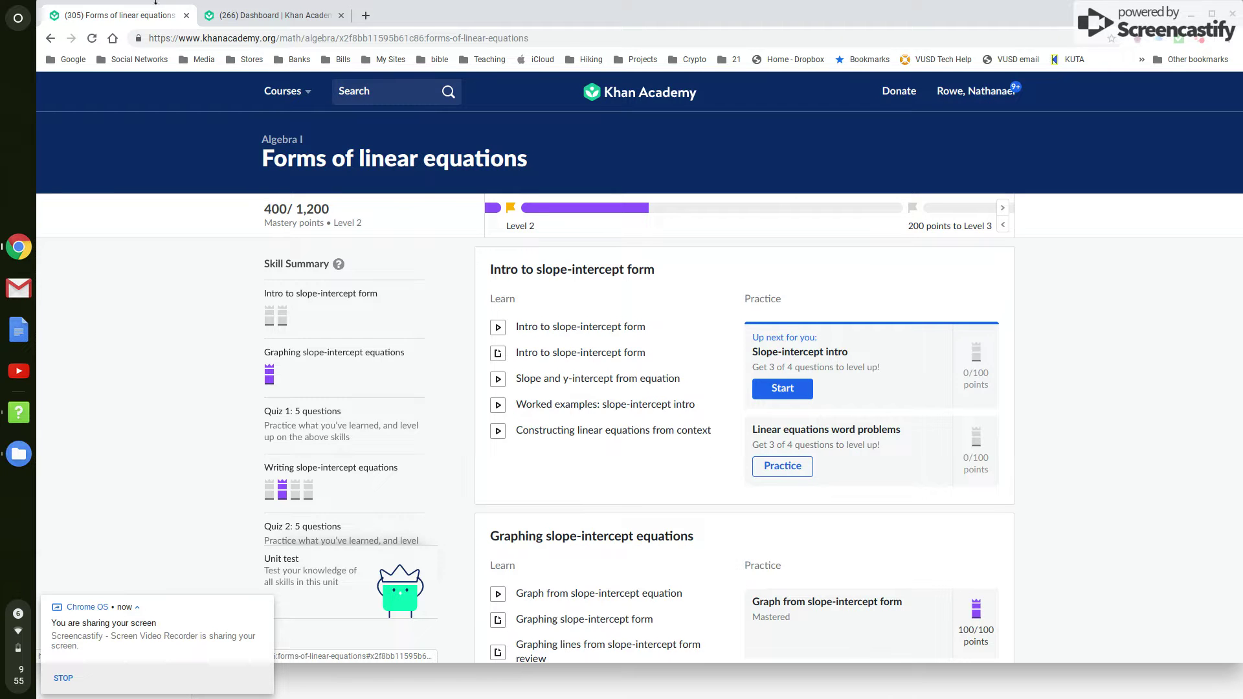
pyautogui.click(277, 16)
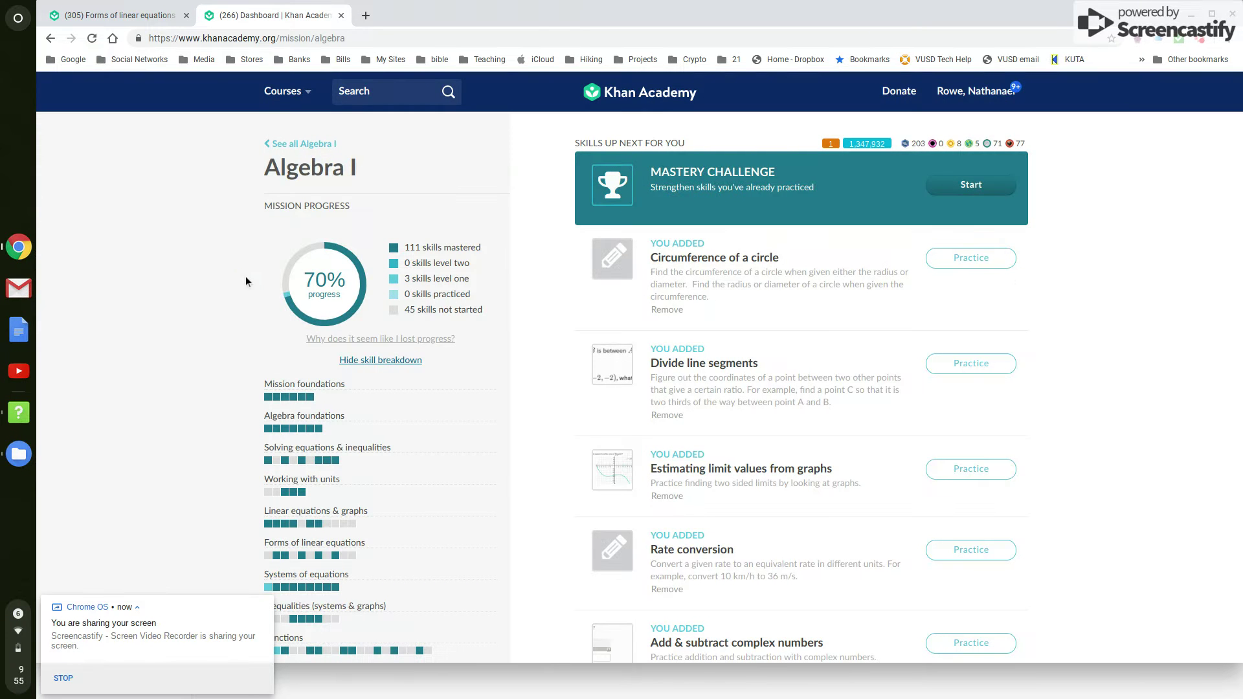
# Step: Review the mission's per-unit skill breakdown at 70% progress, inspecting individual skill squares
pyautogui.scroll(-2, 235, 307)
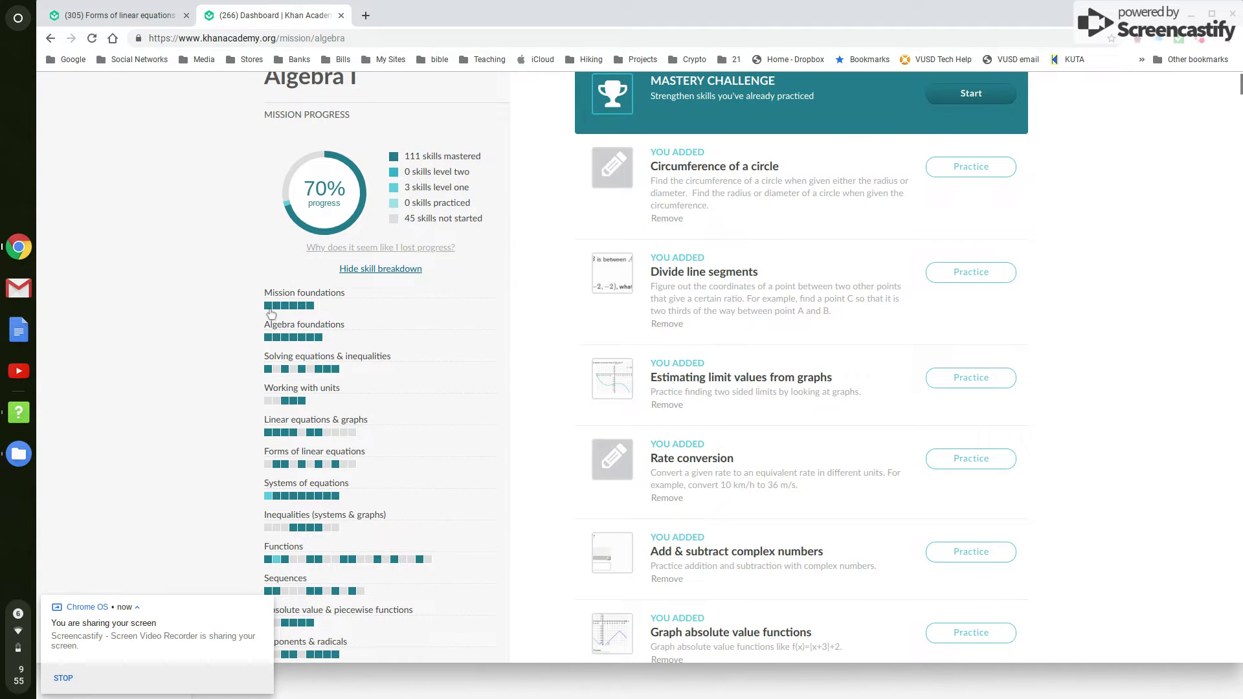
pyautogui.scroll(-1, 234, 422)
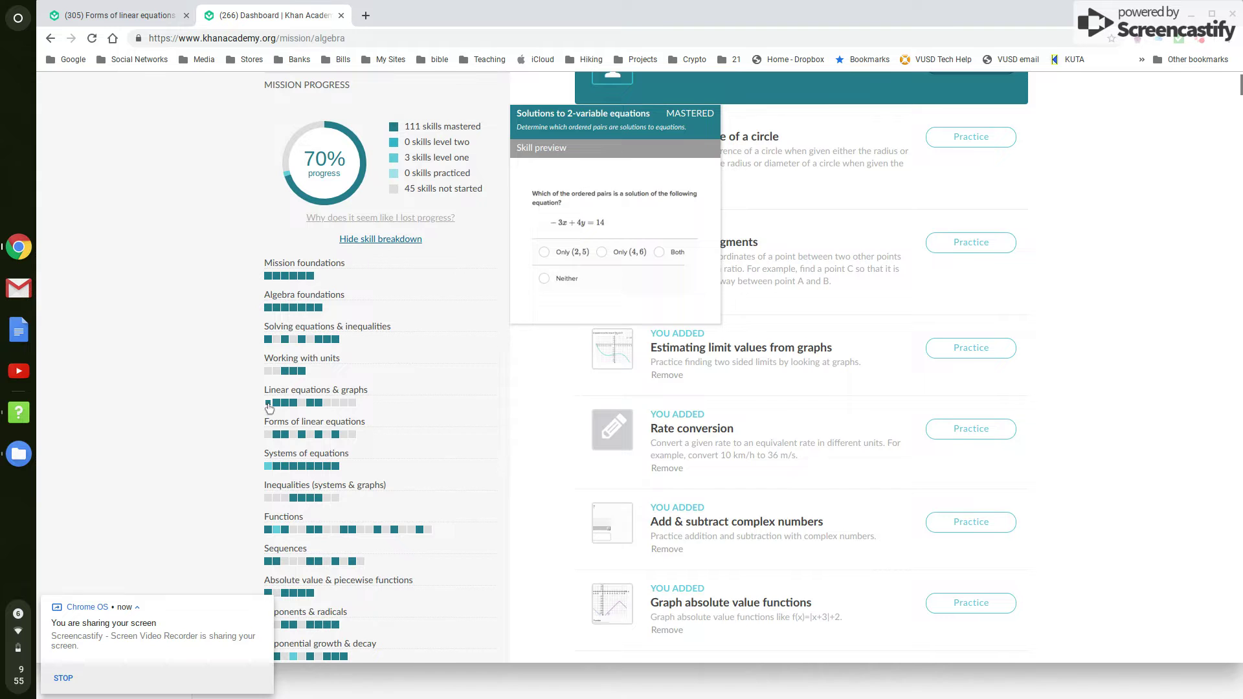
pyautogui.moveTo(292, 408)
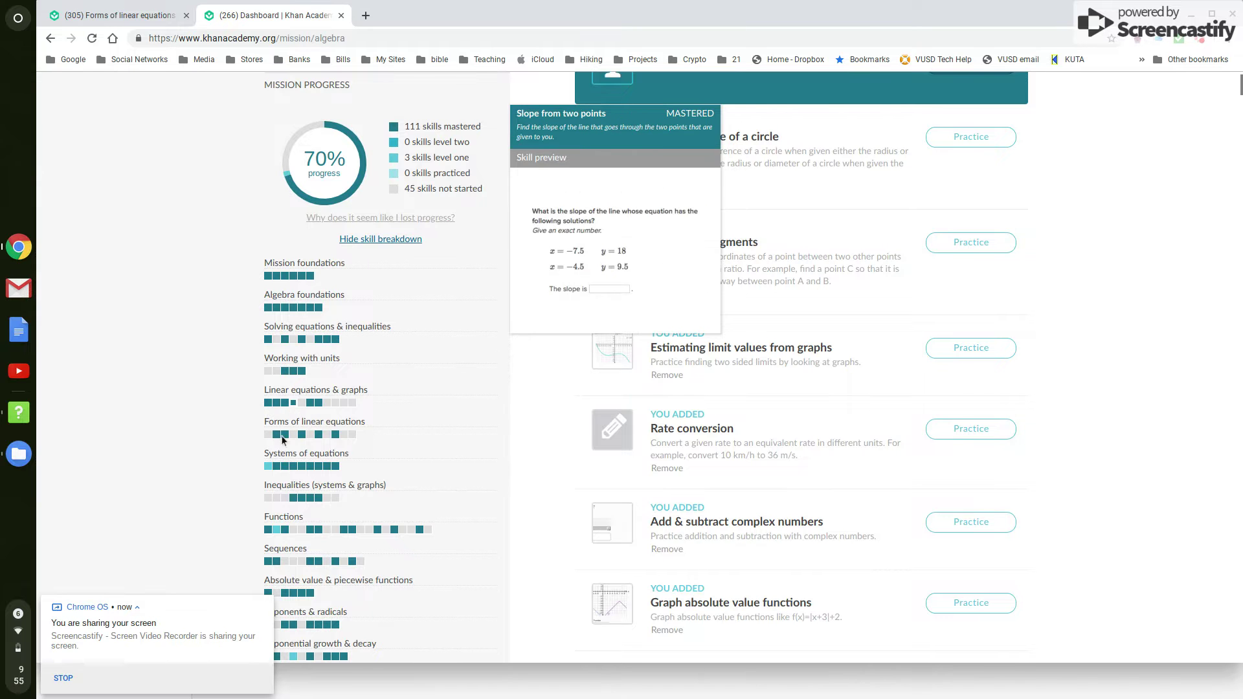
pyautogui.moveTo(270, 475)
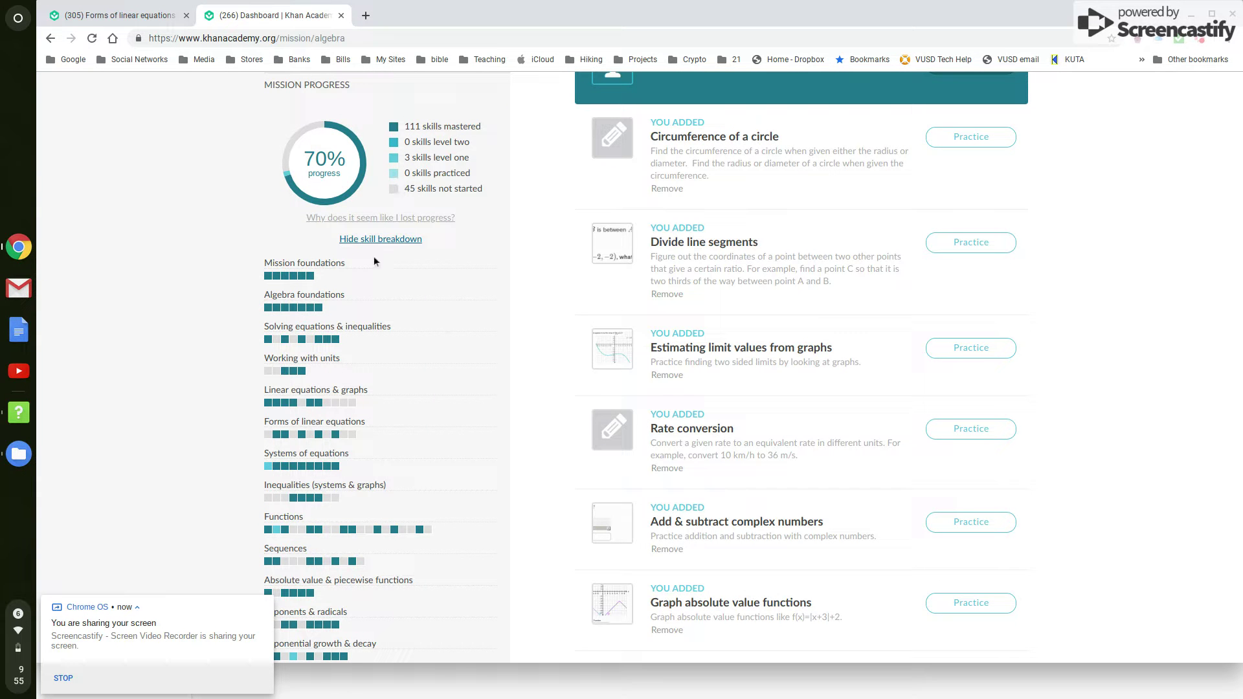
pyautogui.scroll(2, 429, 81)
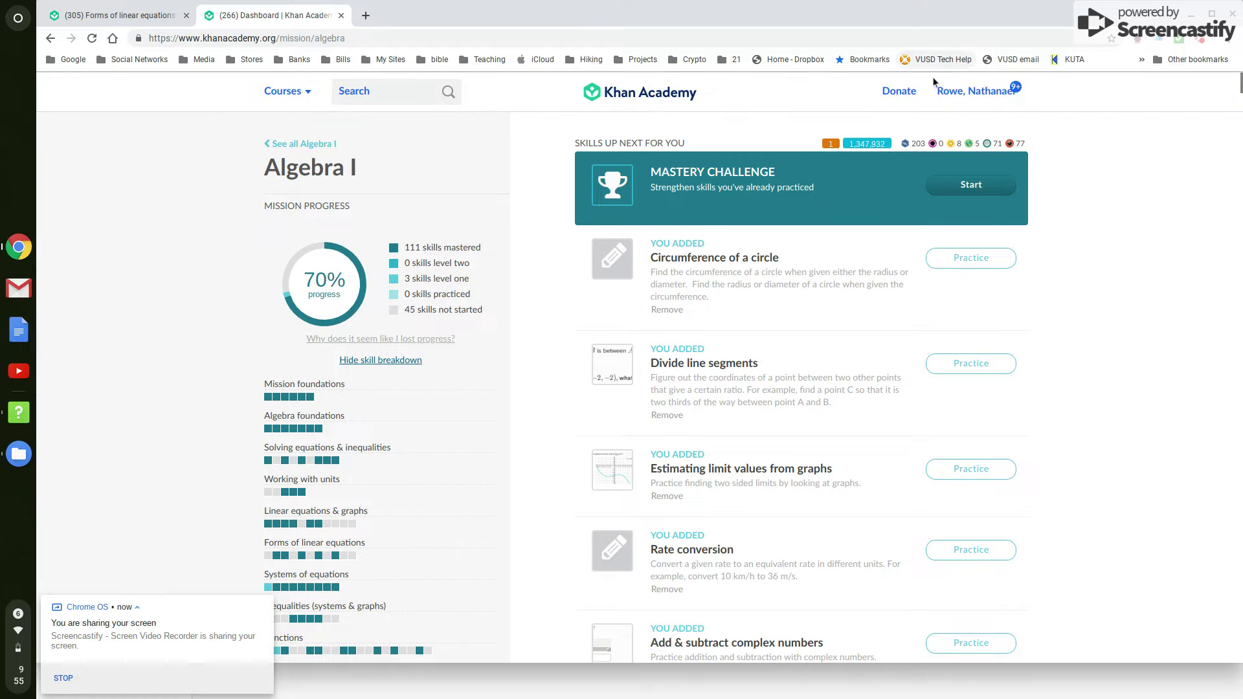
# Step: Go to Learner home through the account menu, then open the Progress page under My Account
pyautogui.click(960, 93)
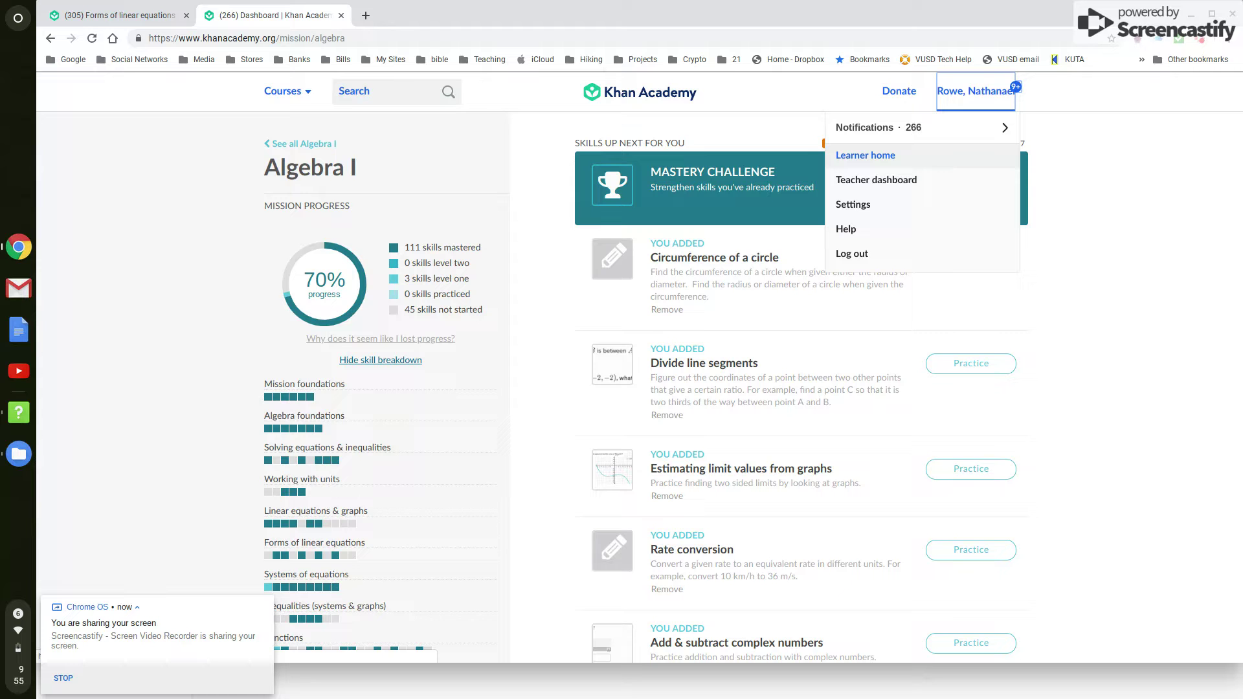
pyautogui.click(895, 160)
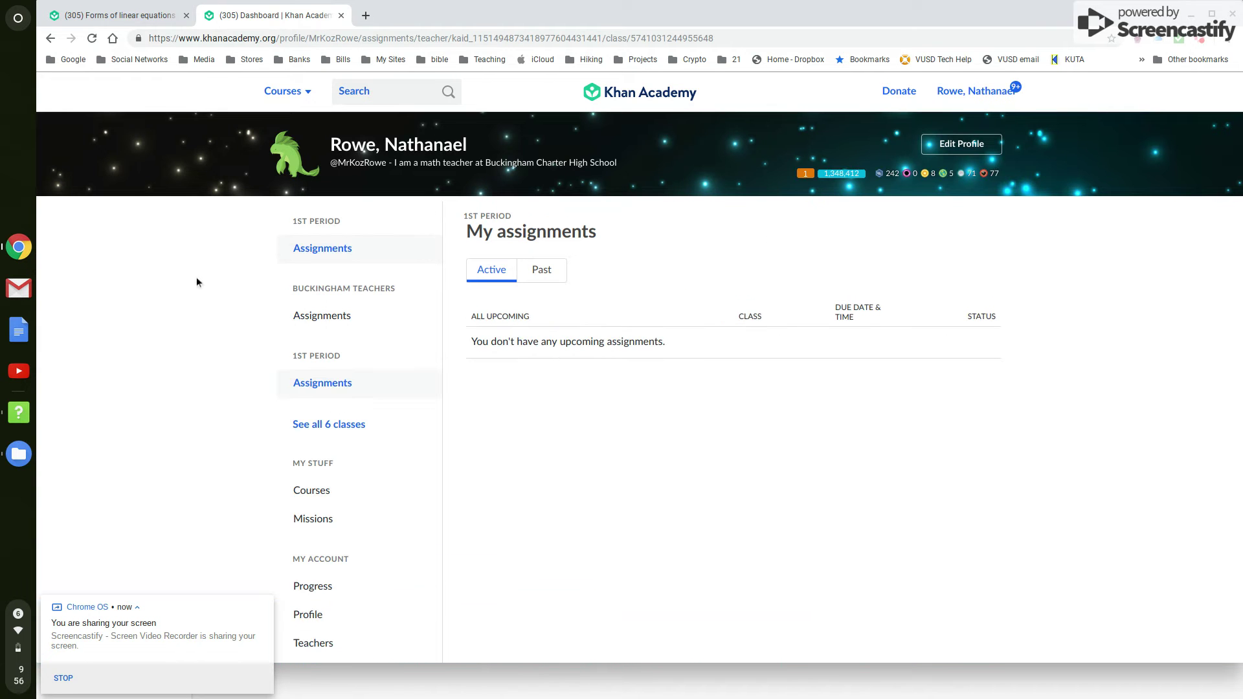
pyautogui.scroll(-2, 285, 341)
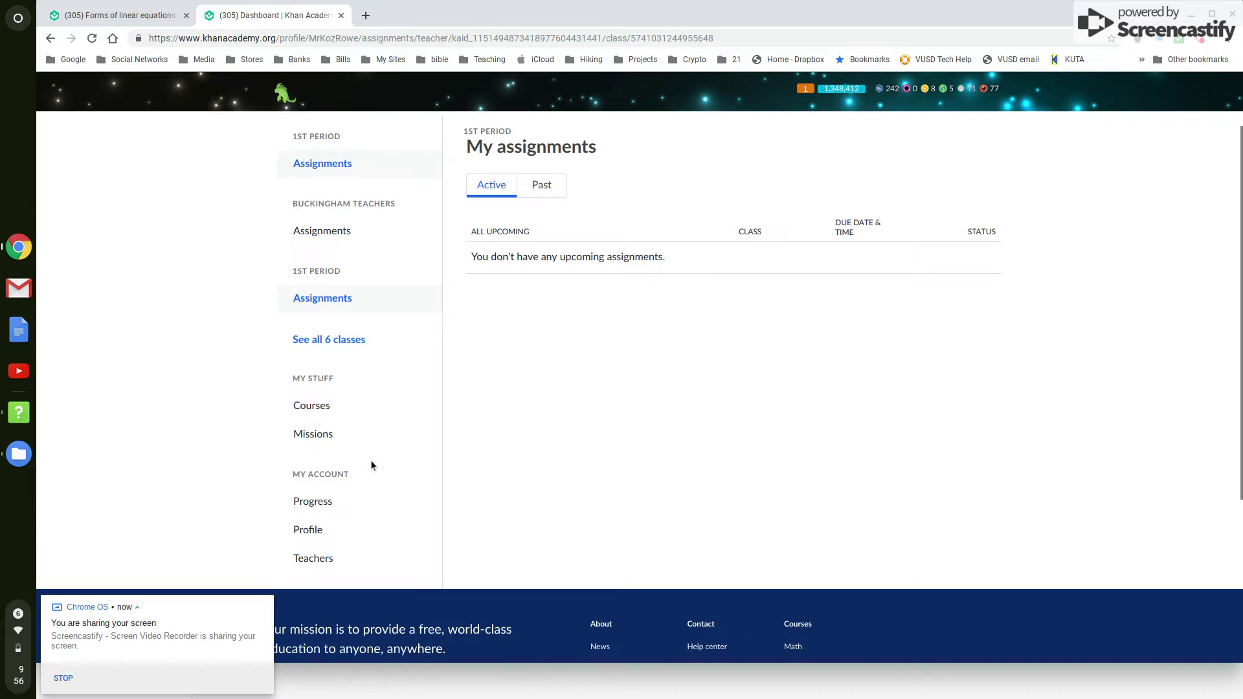
pyautogui.click(311, 503)
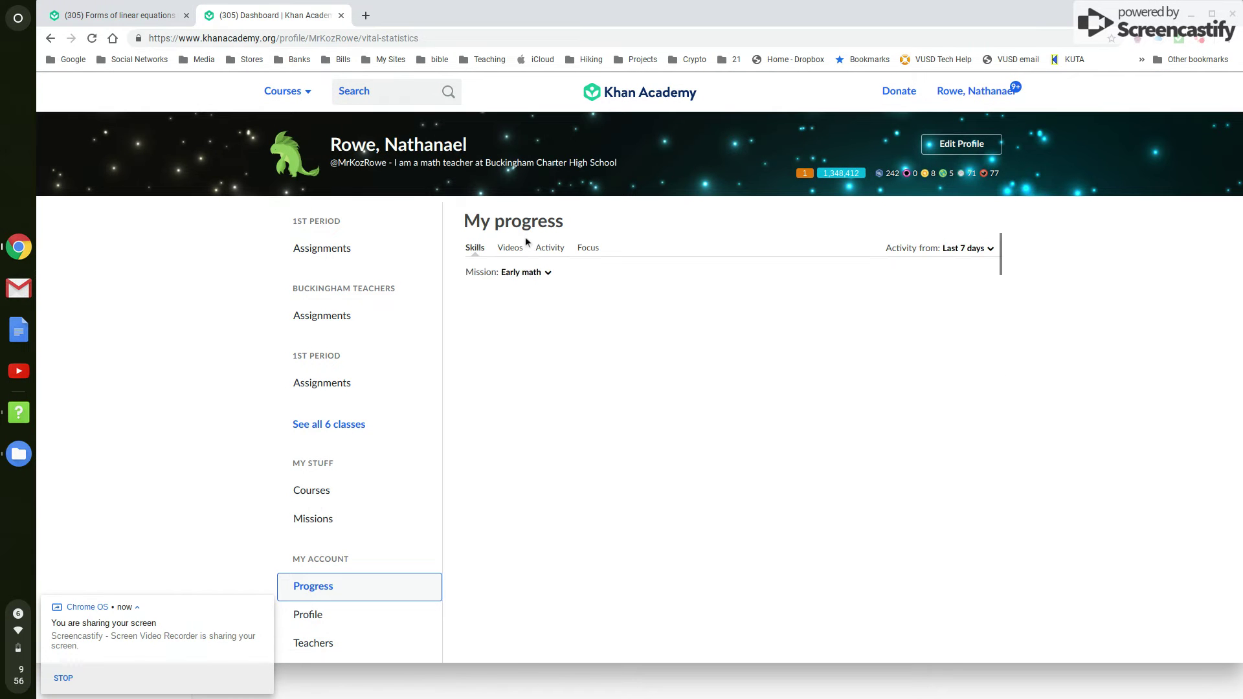
# Step: Switch the progress report's mission to Algebra I
pyautogui.click(531, 277)
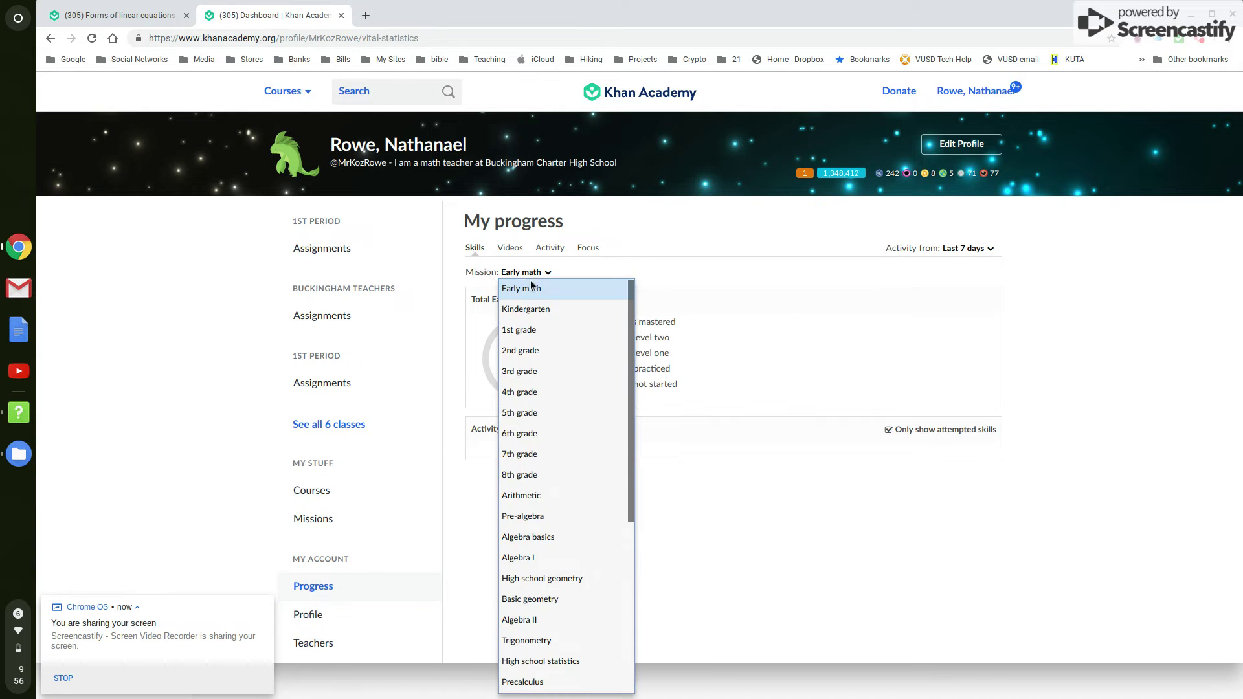
pyautogui.click(532, 561)
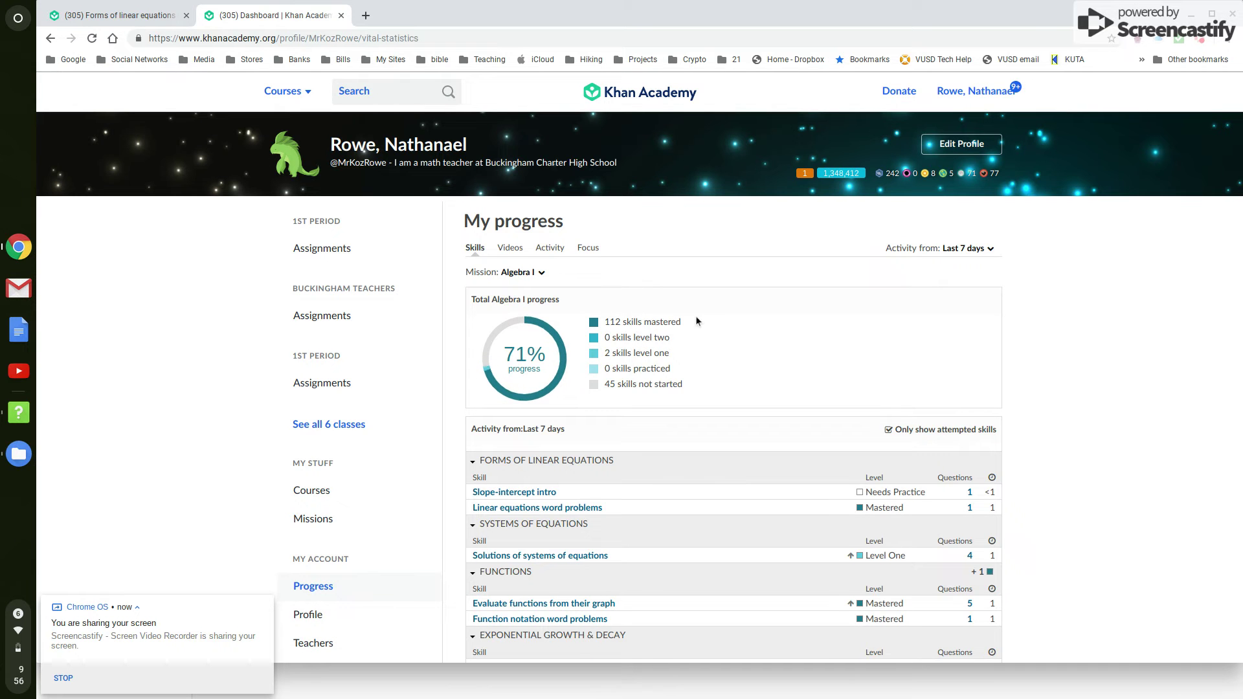
pyautogui.scroll(-1, 695, 316)
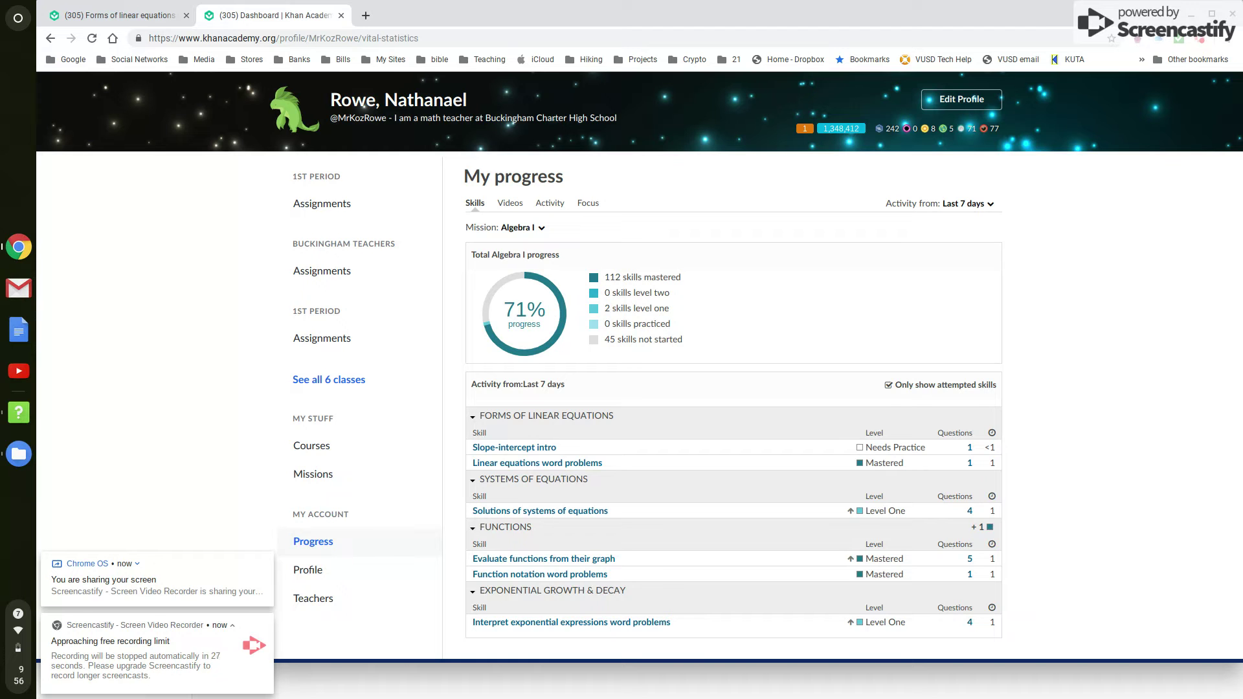
# Step: Turn off 'Only show attempted skills', keep Last 7 days, and review every skill's mastery level
pyautogui.click(889, 385)
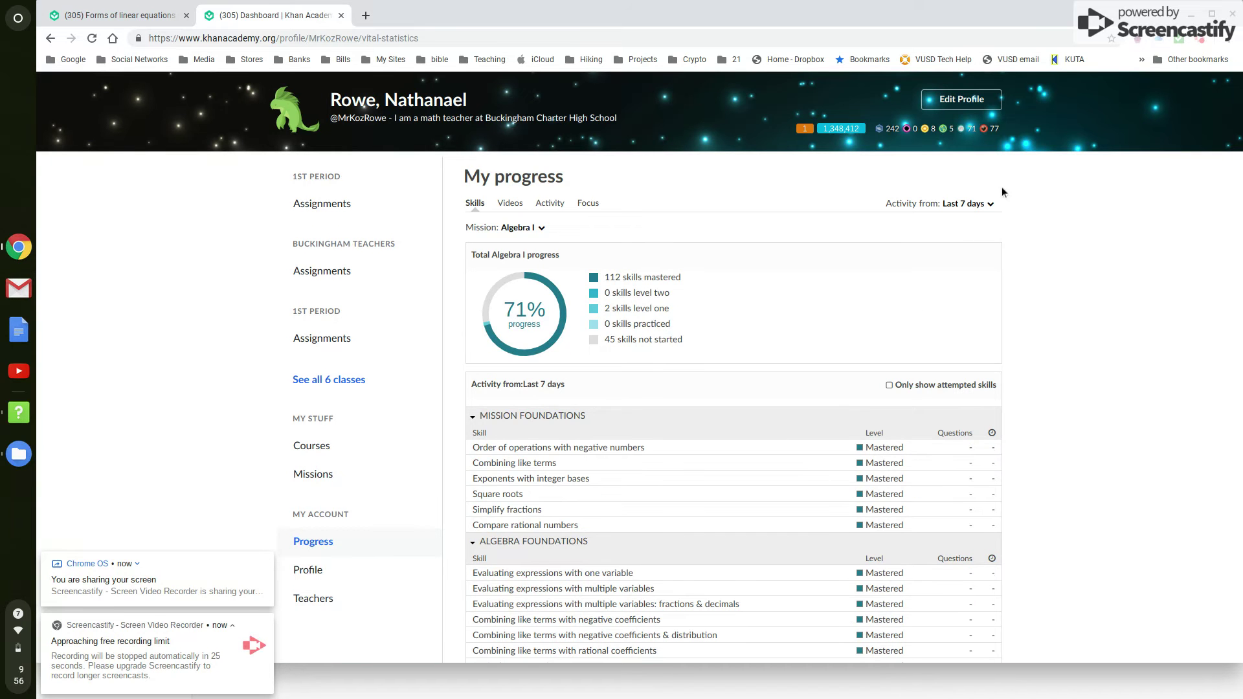
pyautogui.click(970, 206)
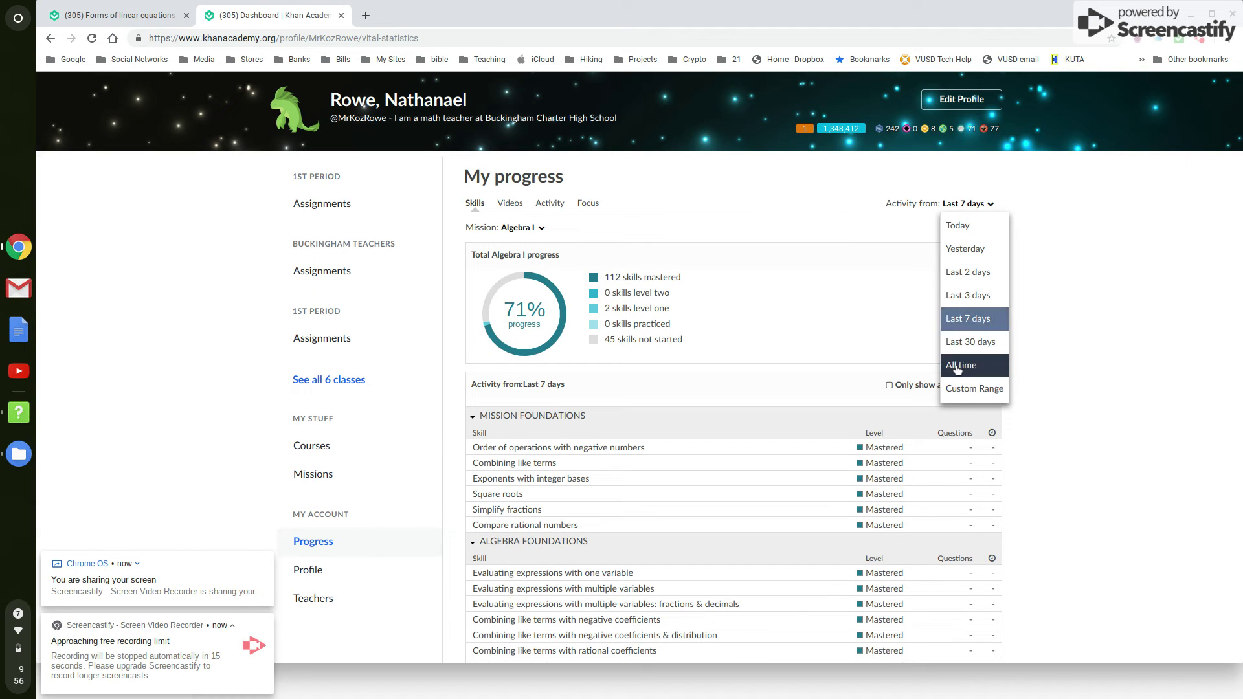
pyautogui.click(1115, 214)
pyautogui.scroll(-10, 963, 476)
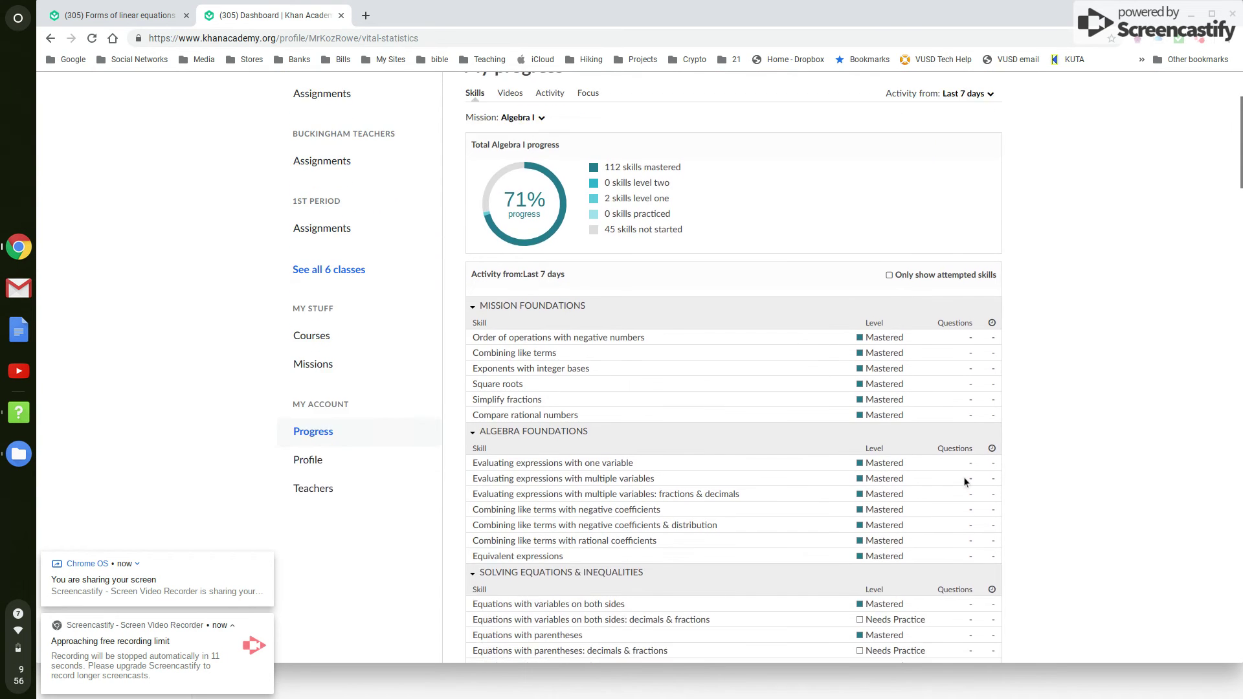
pyautogui.scroll(-6, 734, 368)
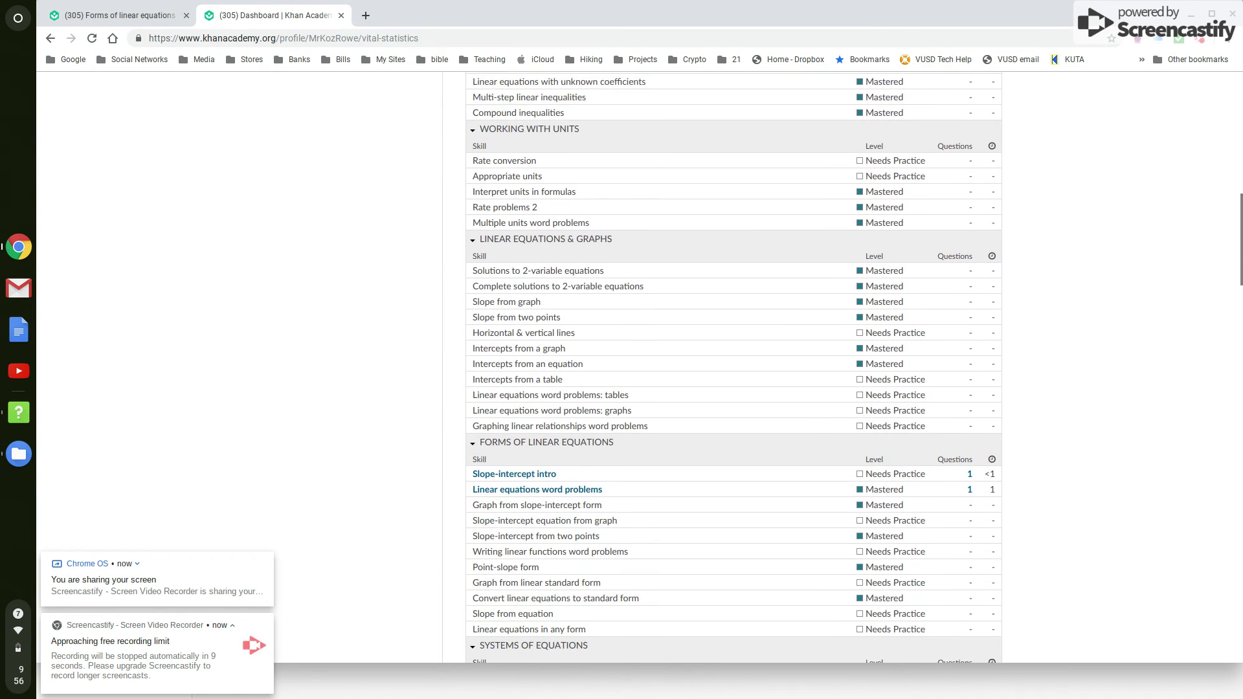
pyautogui.scroll(-3, 734, 368)
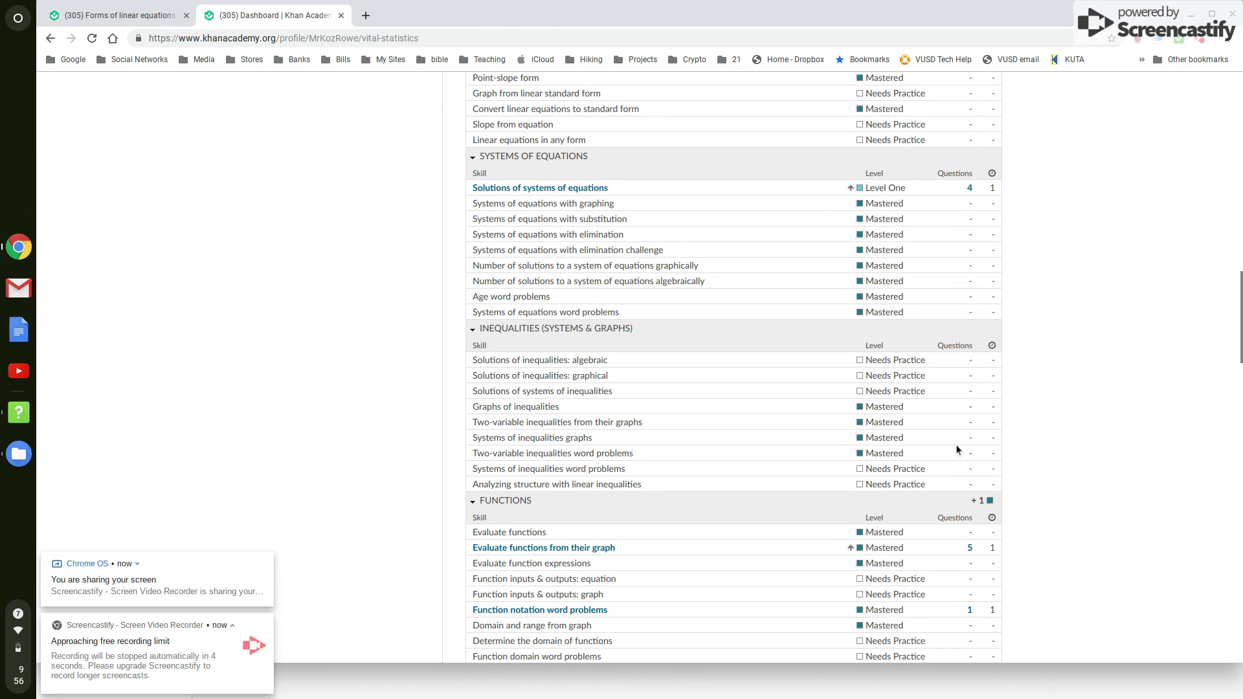
pyautogui.scroll(-7, 956, 447)
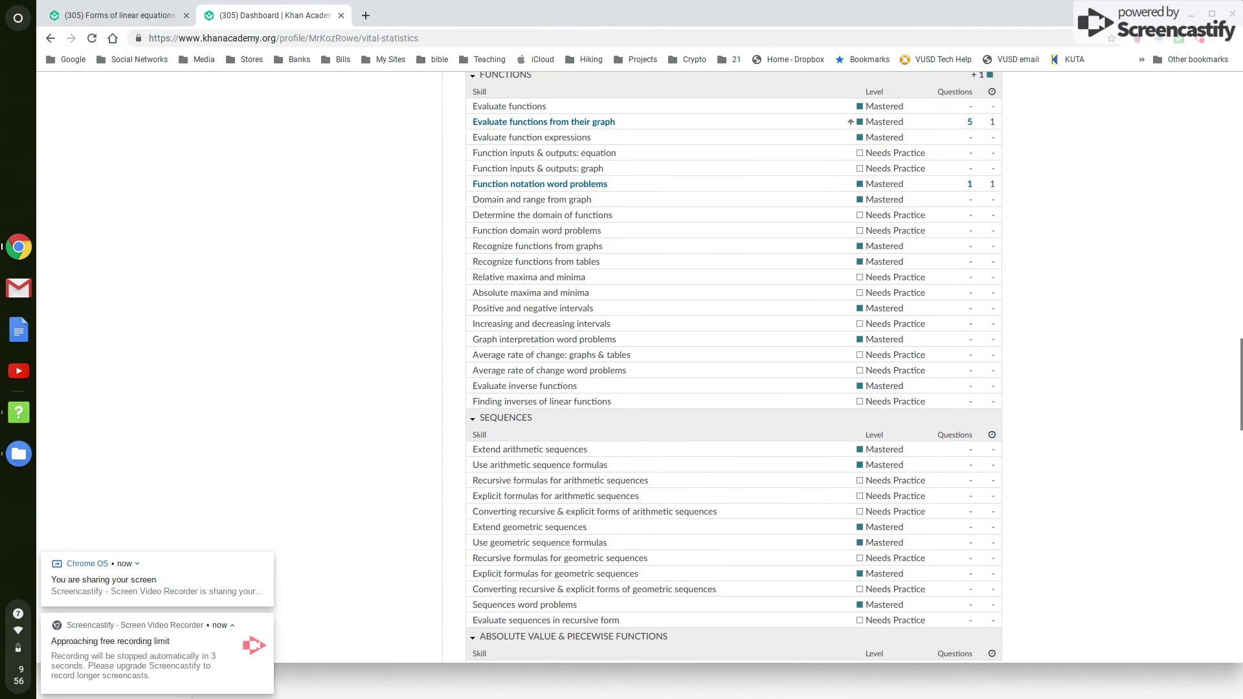